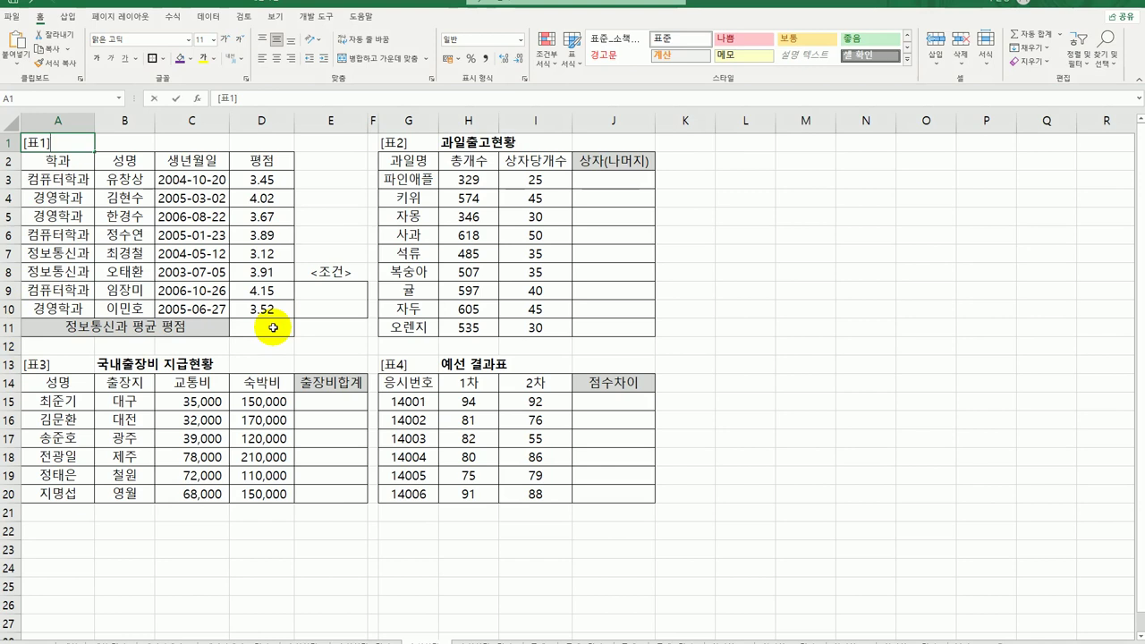
Enter the criteria header 학과 in cell E9 under <조건>.
{"action": "left_click", "coordinate": [266, 326]}
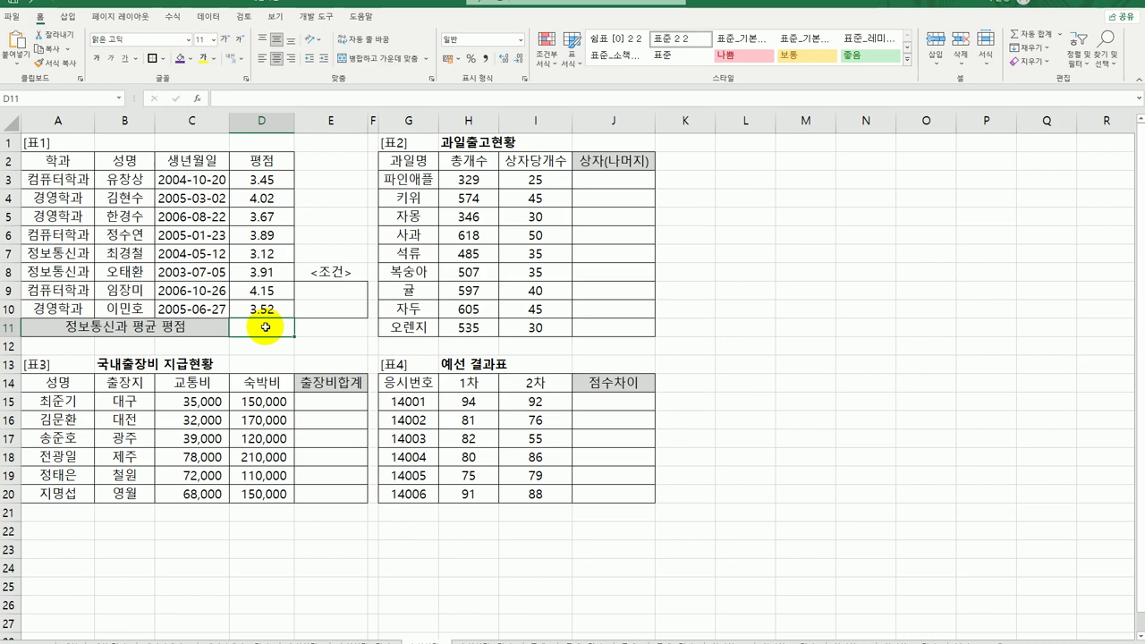
{"action": "left_click", "coordinate": [73, 159]}
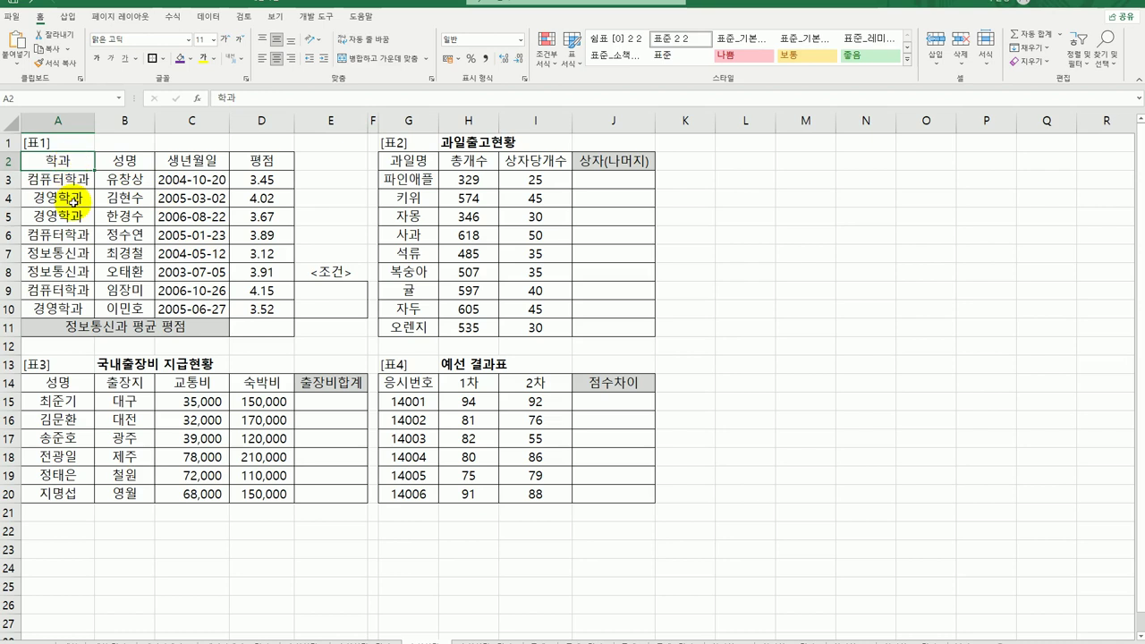
{"action": "left_click", "coordinate": [332, 295]}
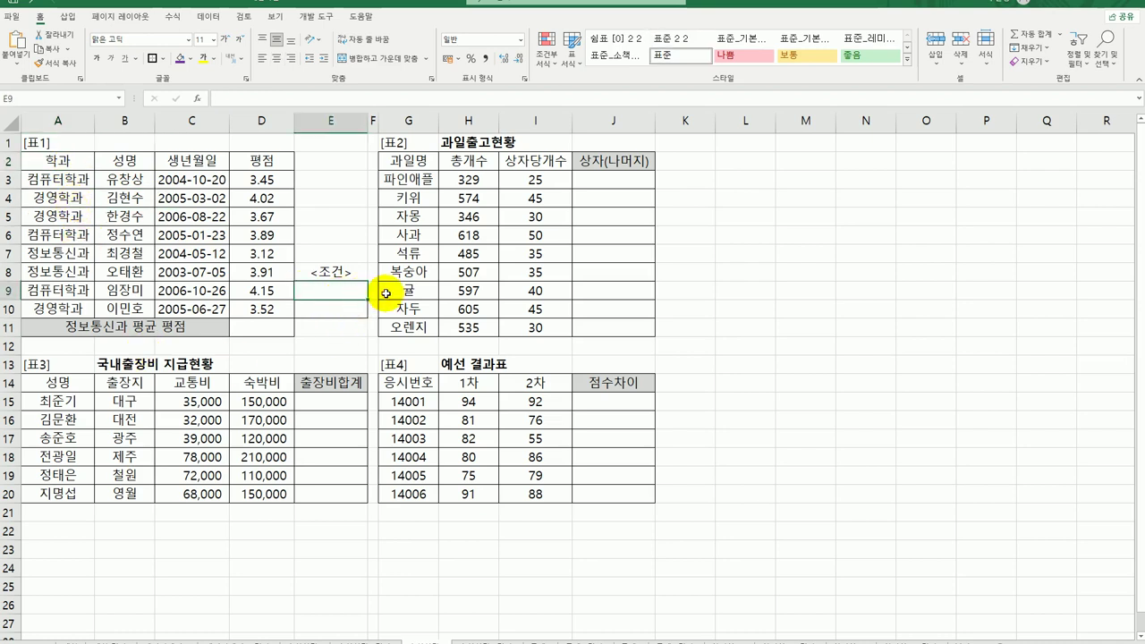
{"action": "type", "text": "학과"}
{"action": "key", "text": "Return"}
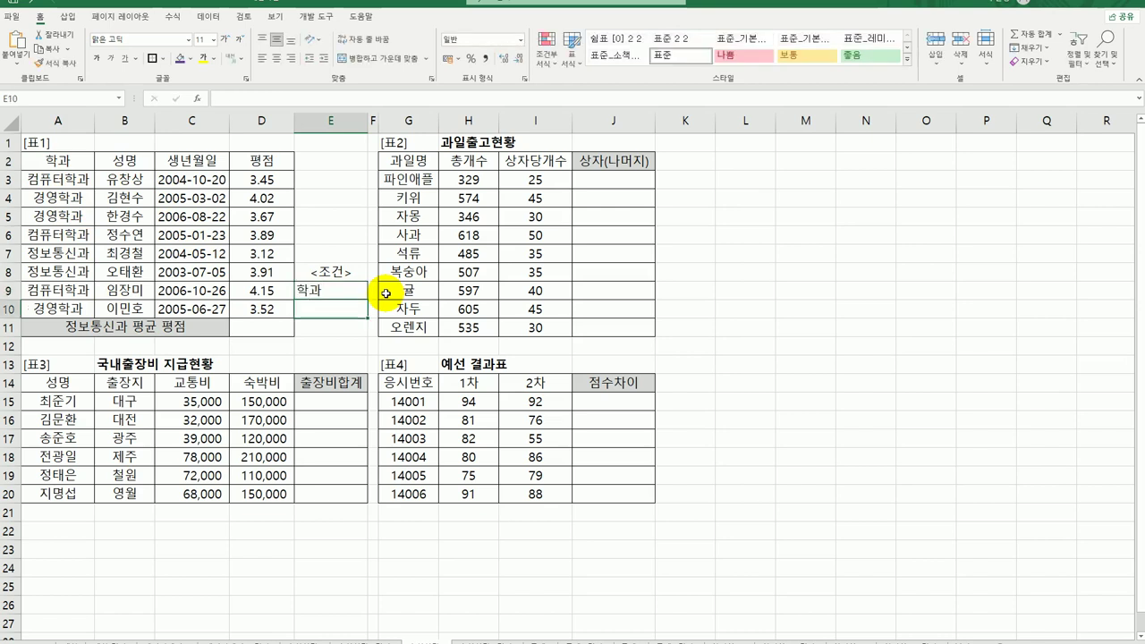
Copy the 학과 header in A2 and the 정보통신과 entry in A7 into the criteria range E9:E10.
{"action": "left_click", "coordinate": [59, 159]}
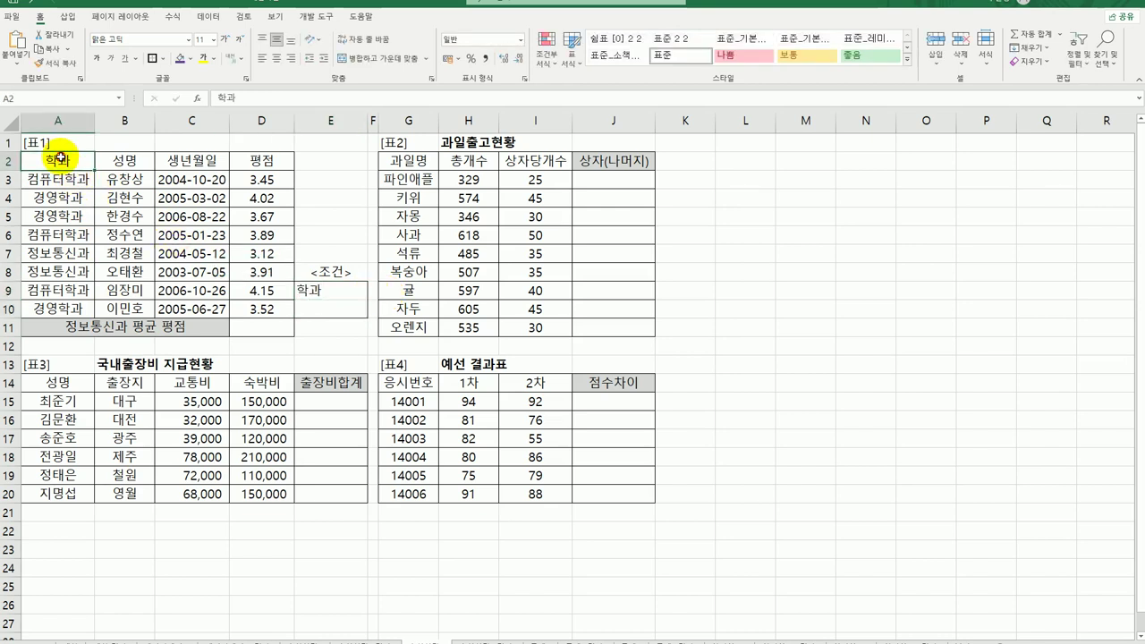
{"action": "left_click", "coordinate": [77, 253], "text": "ctrl"}
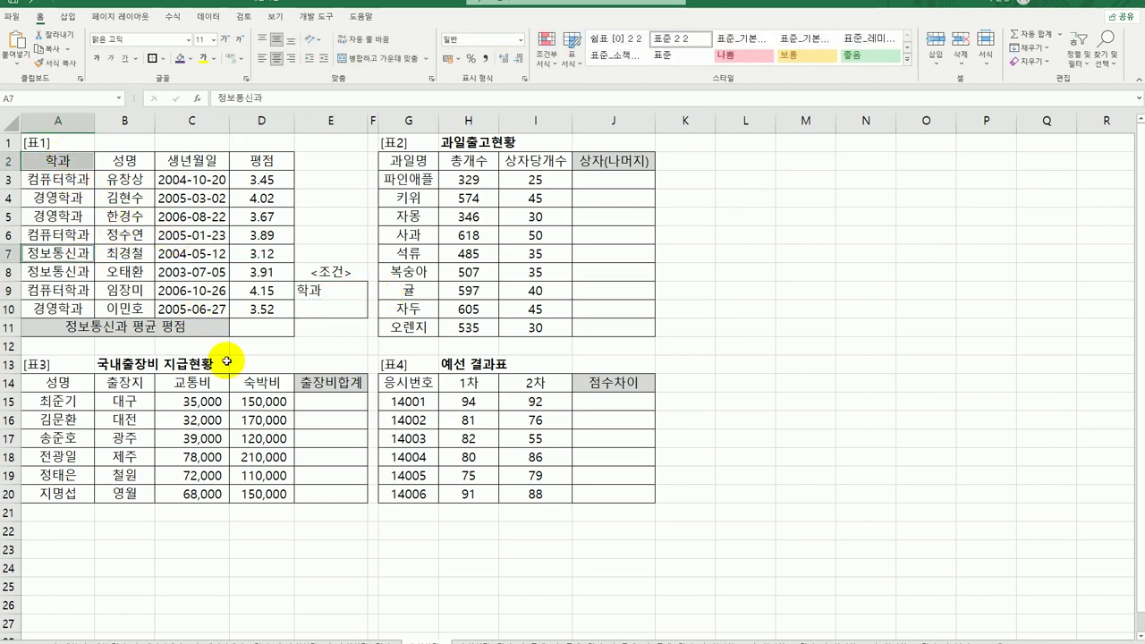
{"action": "key", "text": "ctrl+c"}
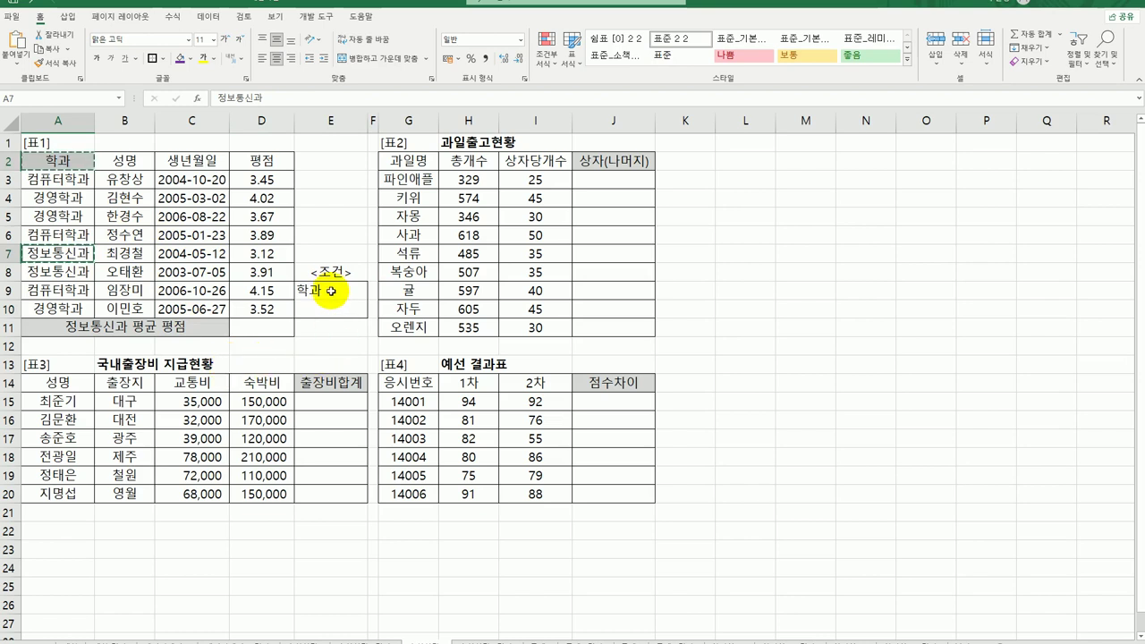
{"action": "left_click", "coordinate": [331, 289]}
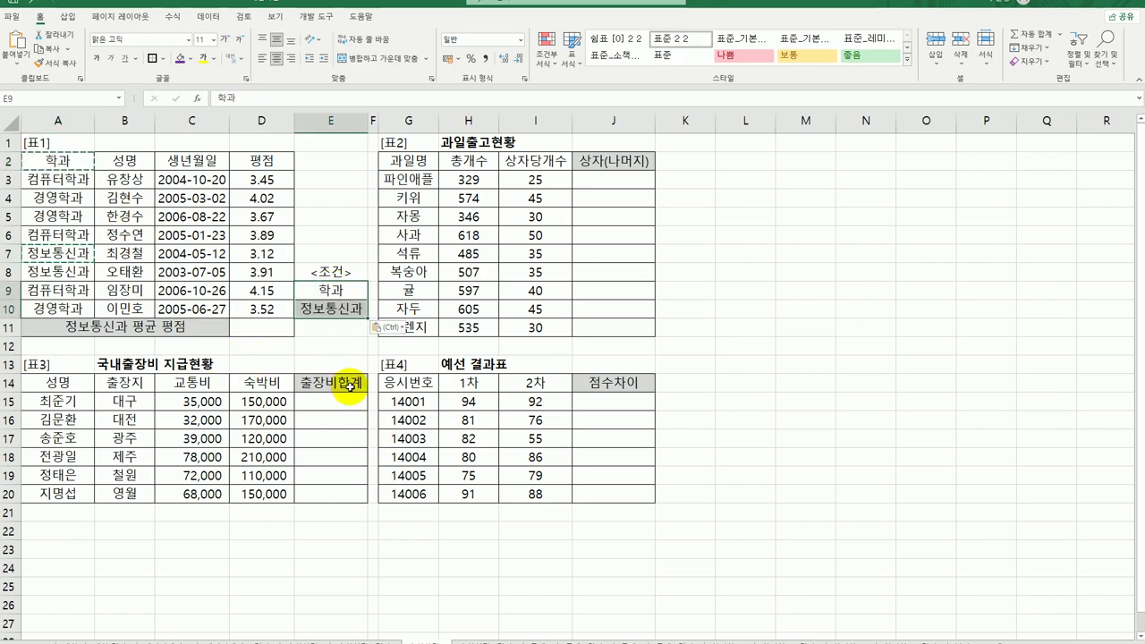
{"action": "key", "text": "ctrl+v"}
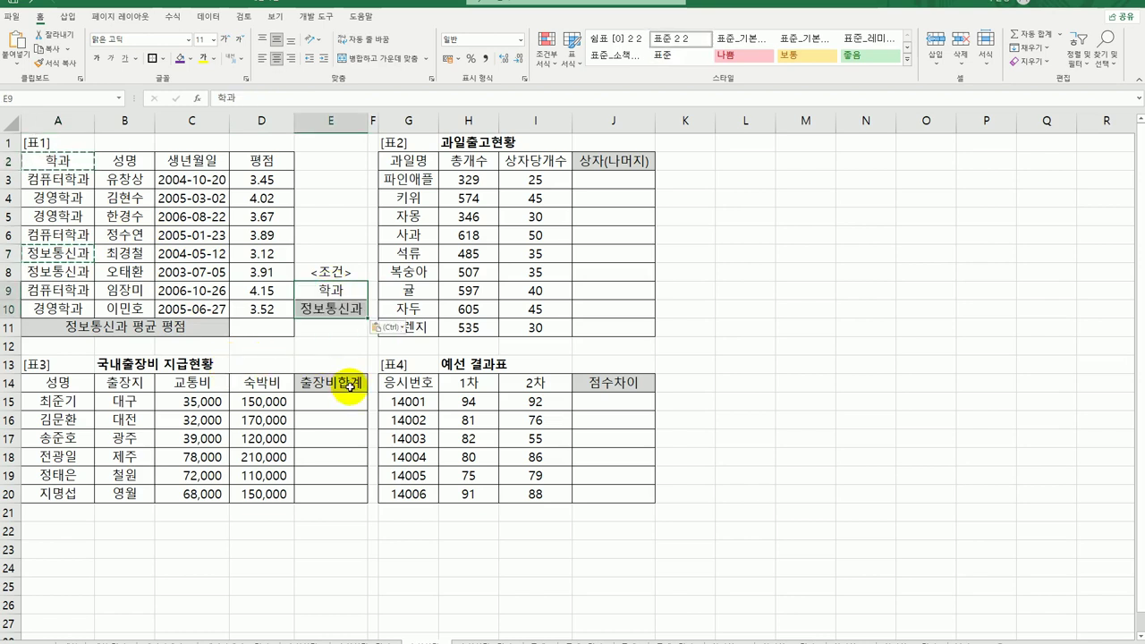
Start a DAVERAGE formula in D11 and set its Database argument to A2:D10 in the function arguments.
{"action": "left_click", "coordinate": [268, 329]}
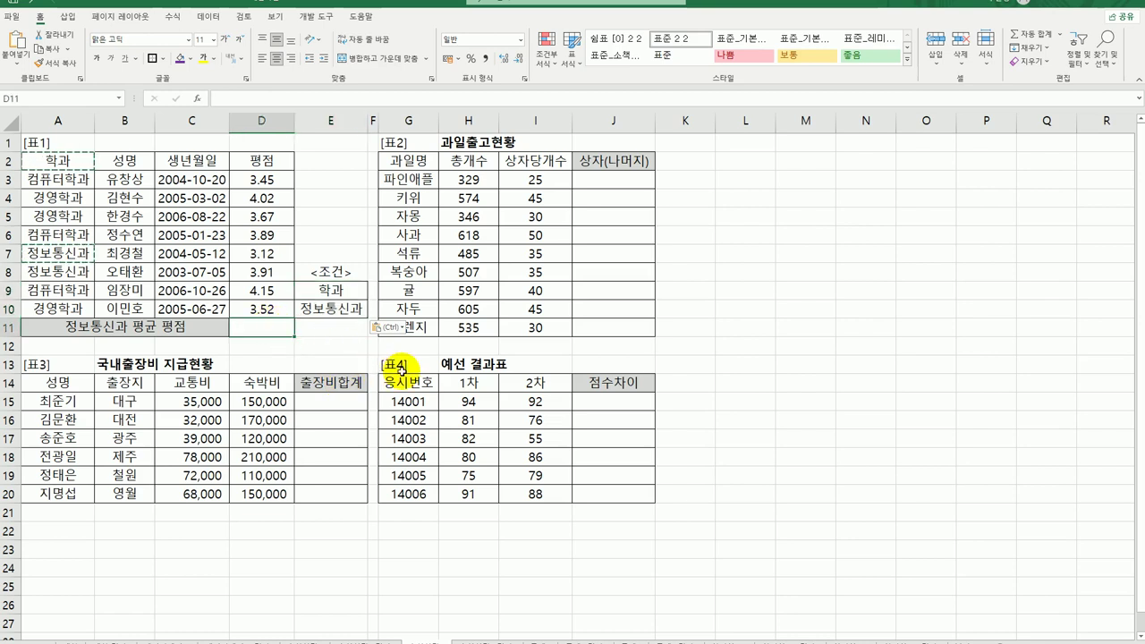
{"action": "type", "text": "=ㅇ"}
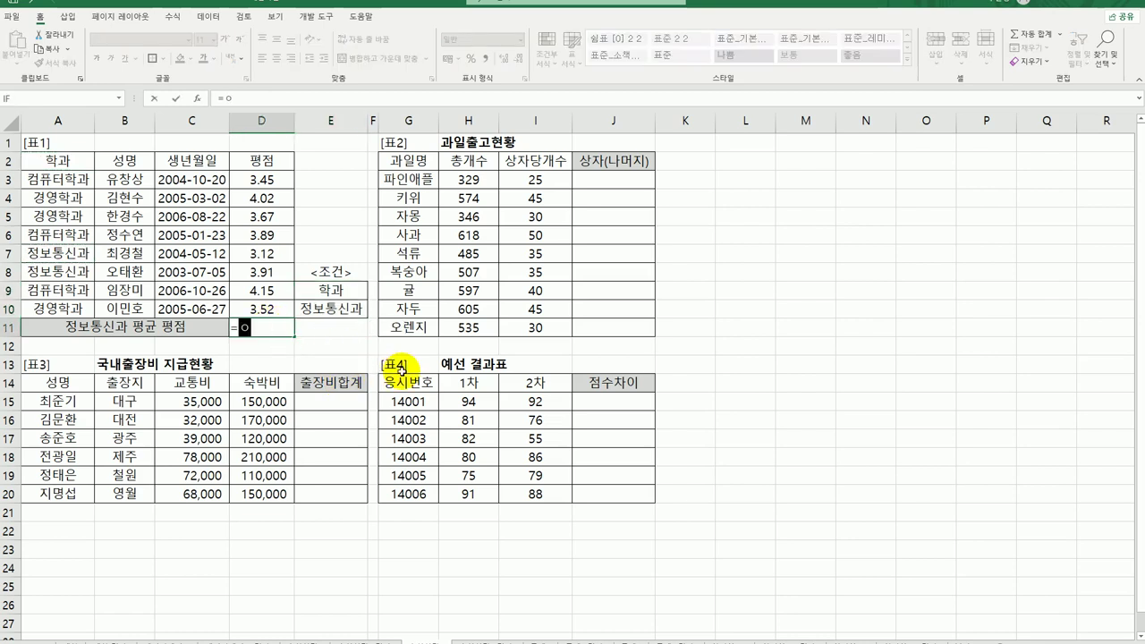
{"action": "key", "text": "BackSpace"}
{"action": "type", "text": "da"}
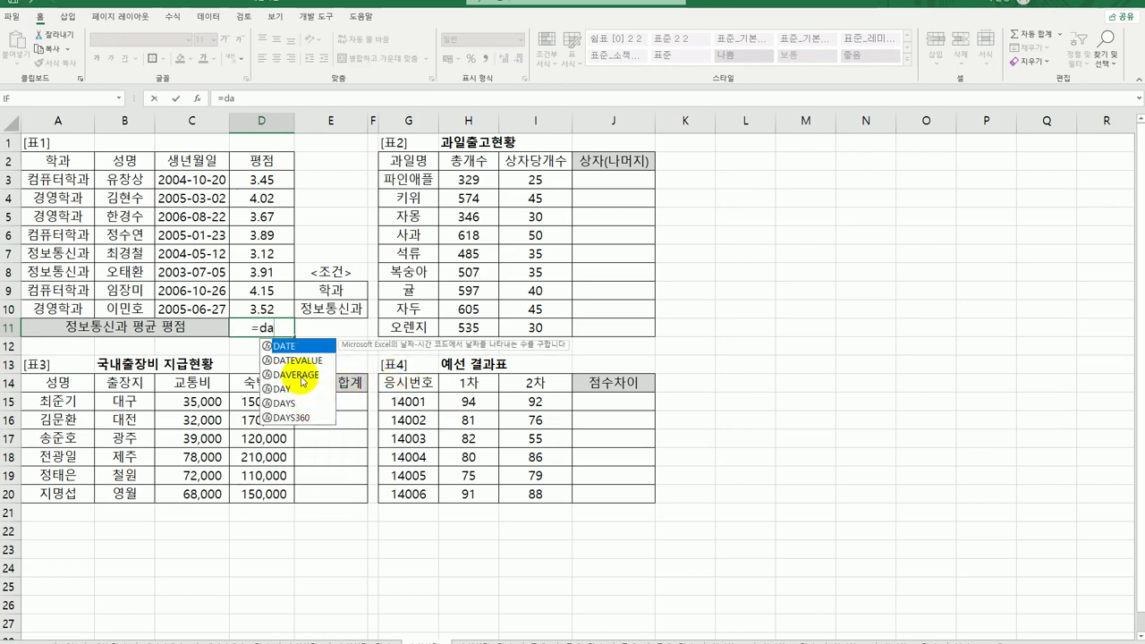
{"action": "double_click", "coordinate": [302, 375]}
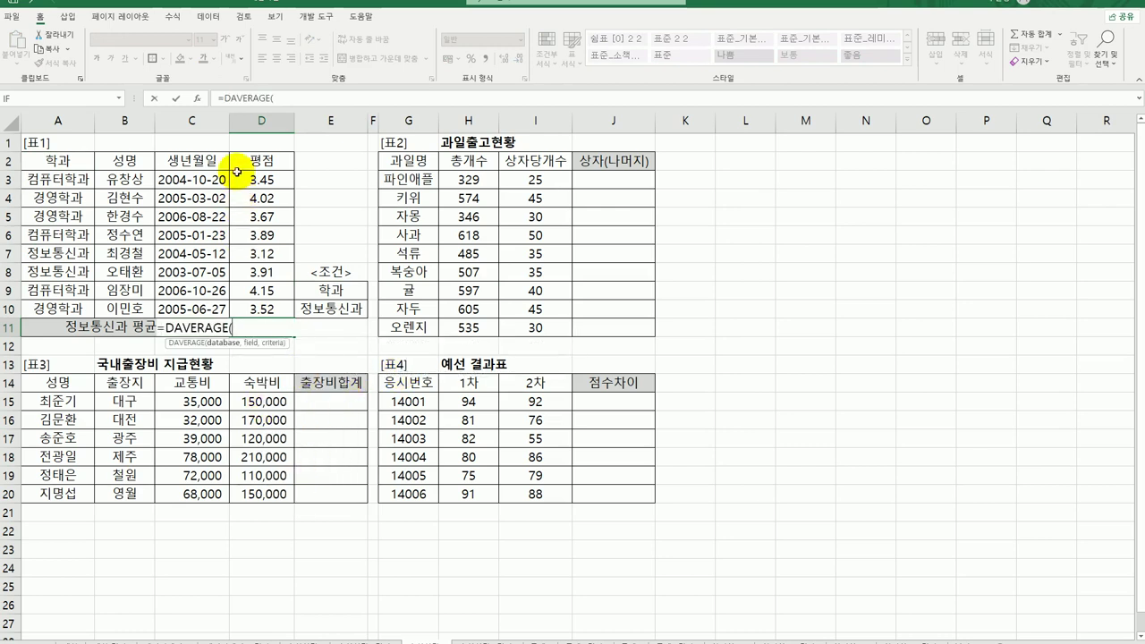
{"action": "left_click", "coordinate": [197, 99]}
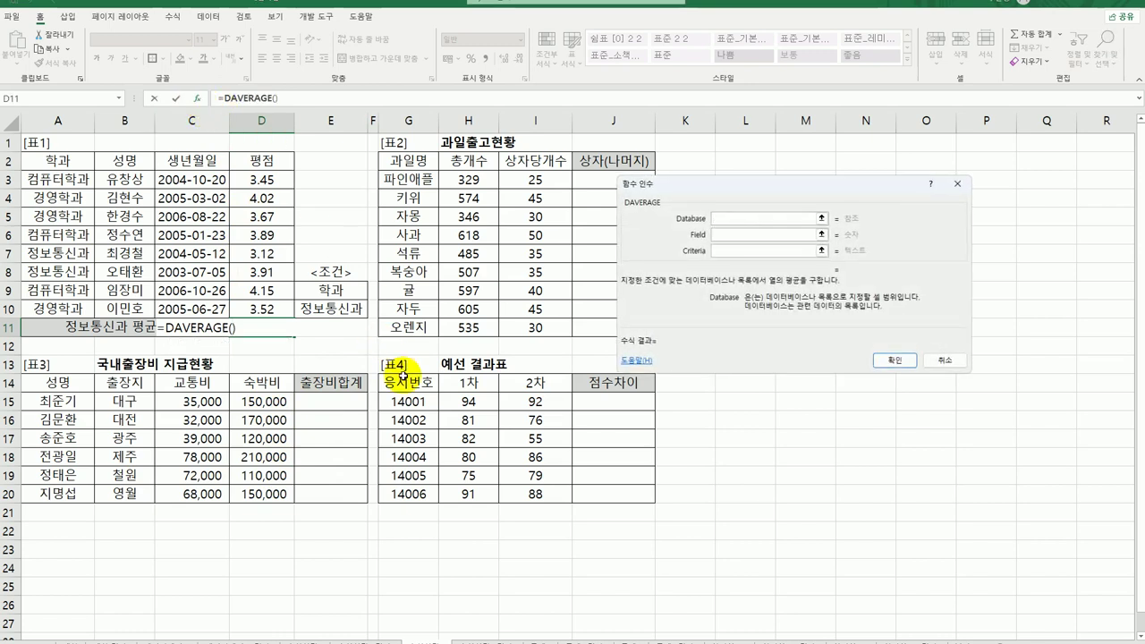
{"action": "left_click_drag", "start_coordinate": [767, 188], "coordinate": [603, 207]}
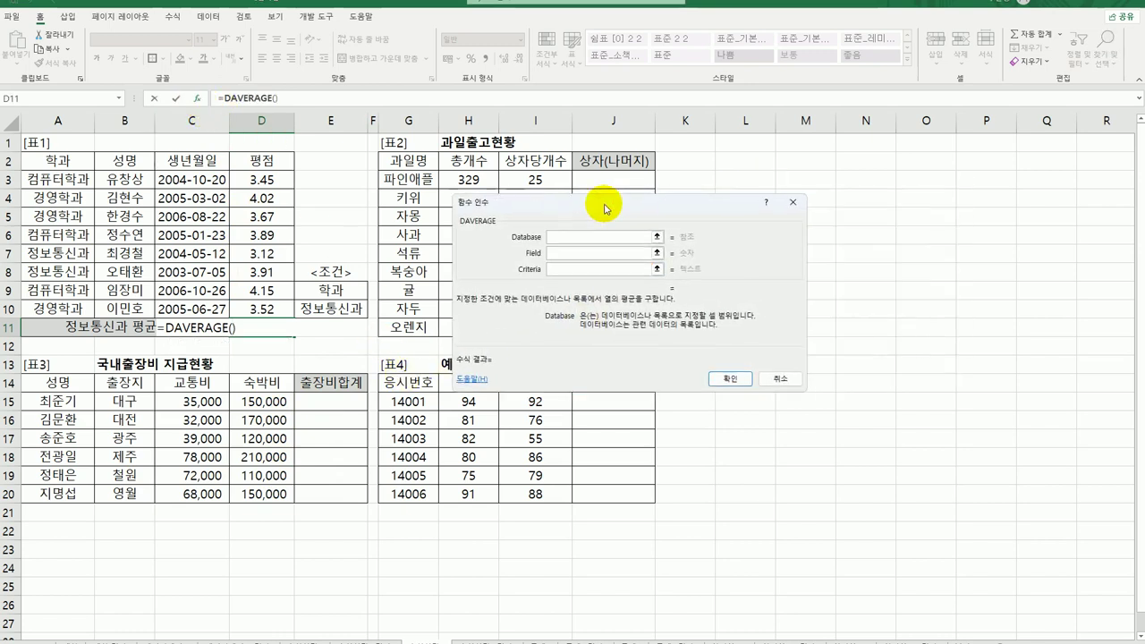
{"action": "left_click", "coordinate": [55, 163]}
{"action": "left_click_drag", "start_coordinate": [55, 163], "coordinate": [263, 308]}
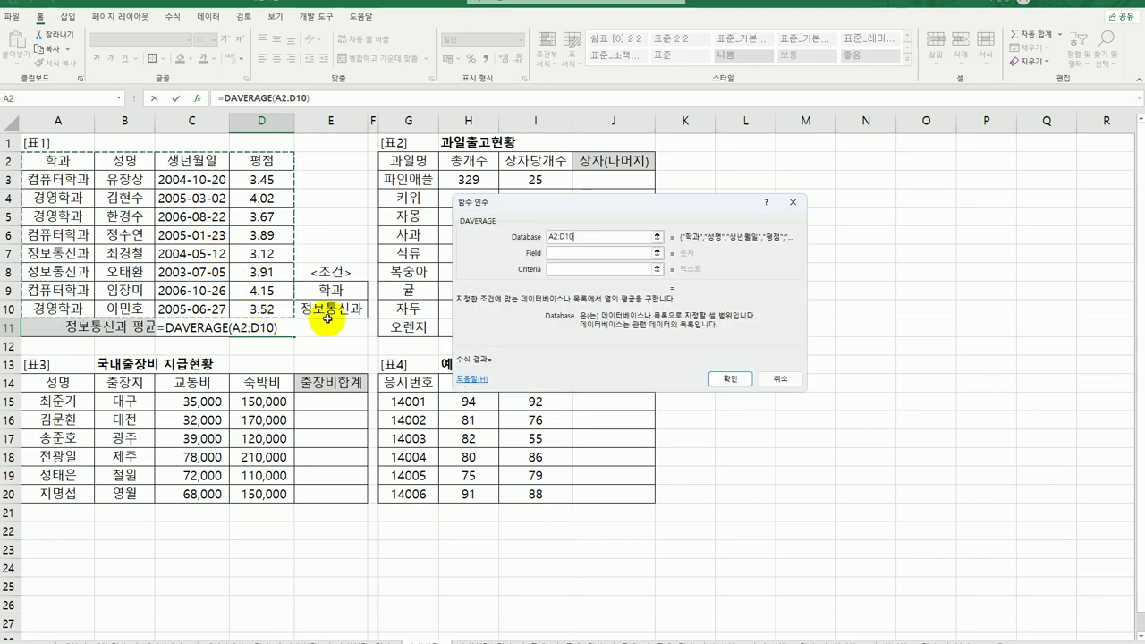
{"action": "left_click", "coordinate": [572, 253]}
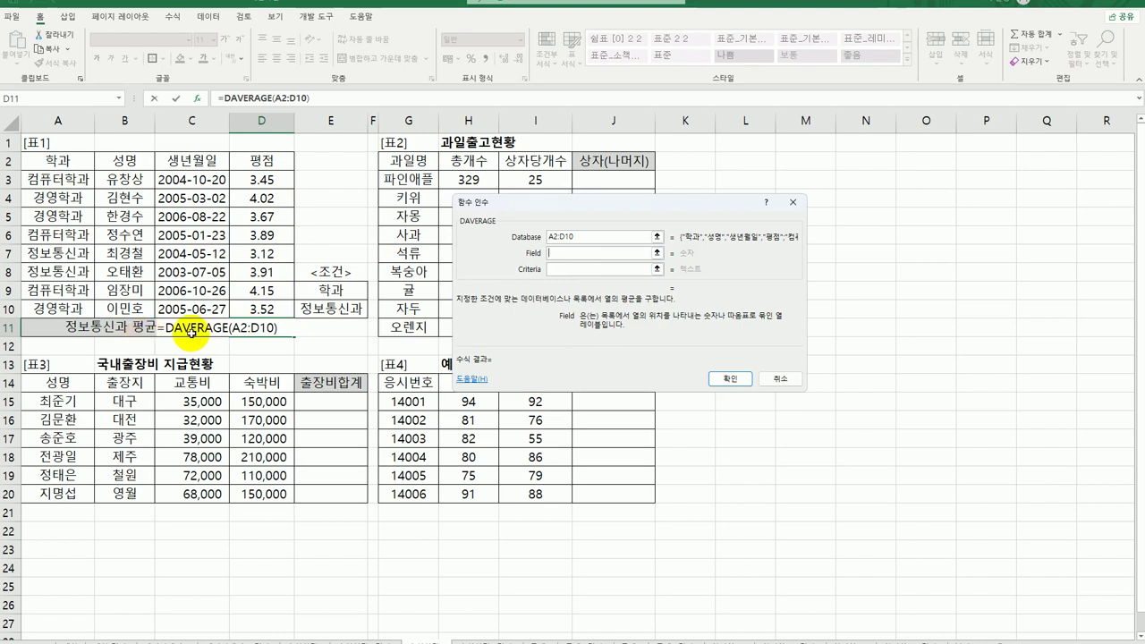
{"action": "left_click", "coordinate": [270, 163]}
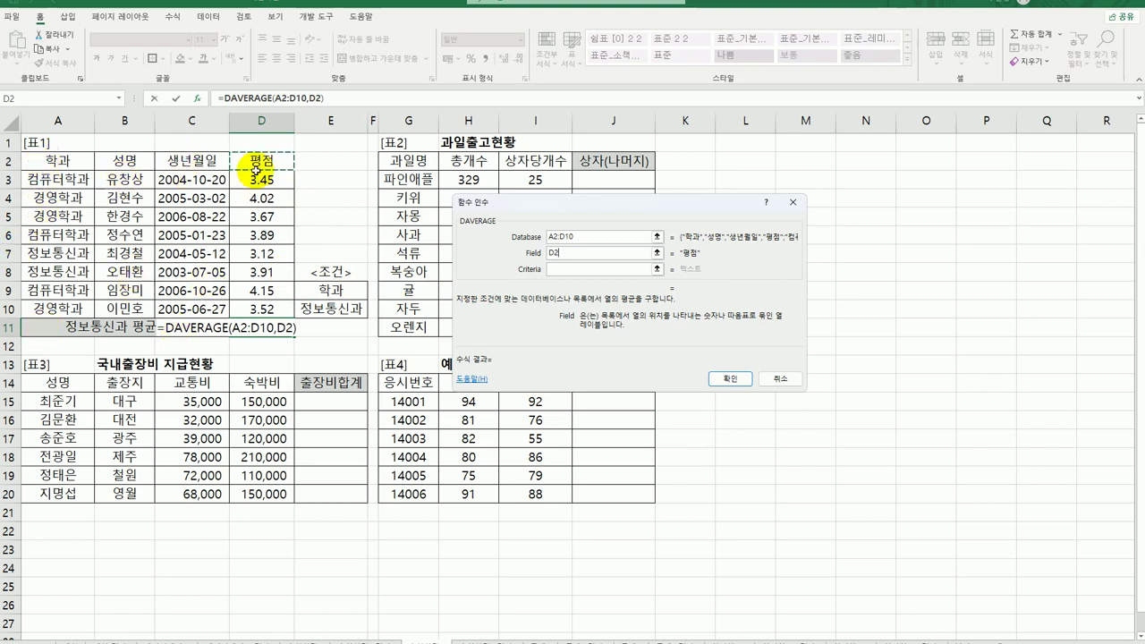
{"action": "key", "text": "BackSpace"}
{"action": "key", "text": "BackSpace"}
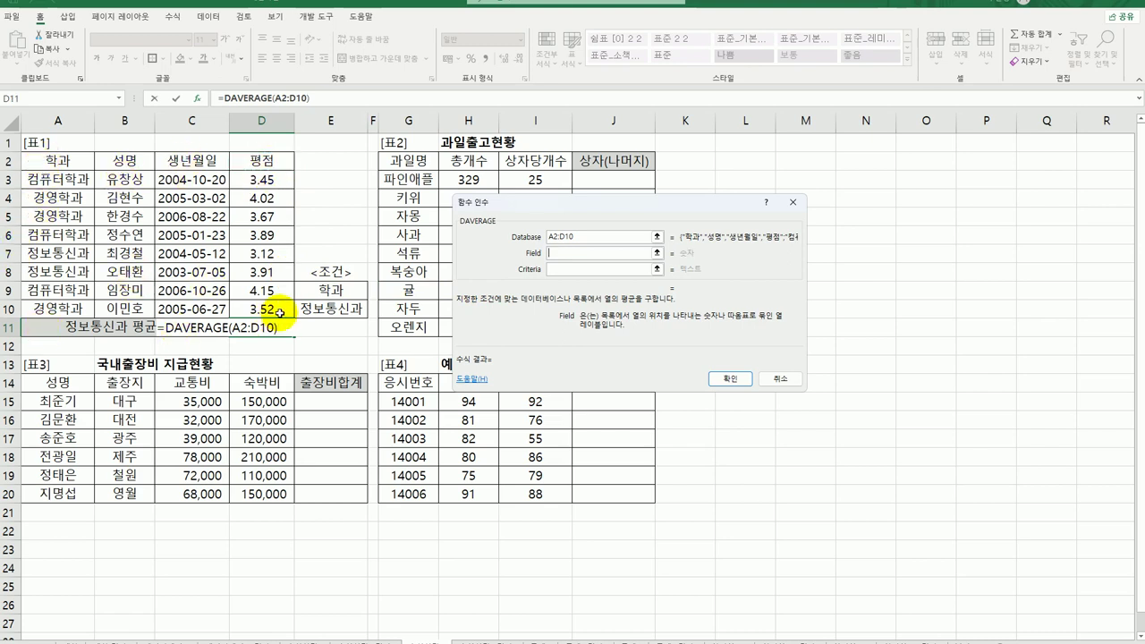
Complete the DAVERAGE formula in D11 with Field 4 and Criteria E9:E10.
{"action": "type", "text": "4"}
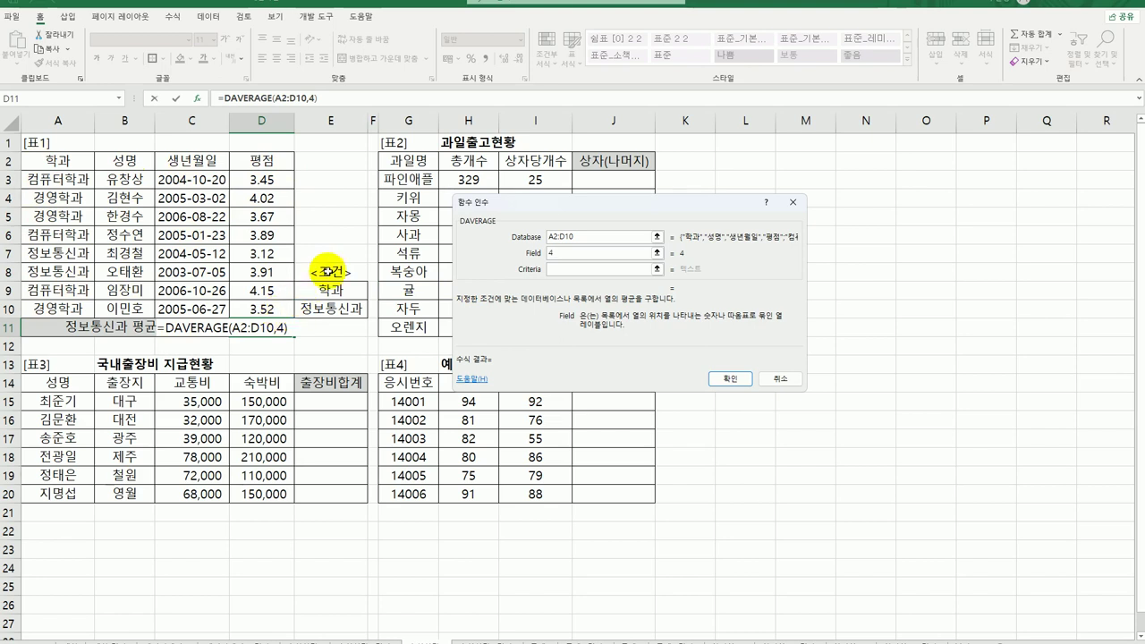
{"action": "left_click", "coordinate": [581, 269]}
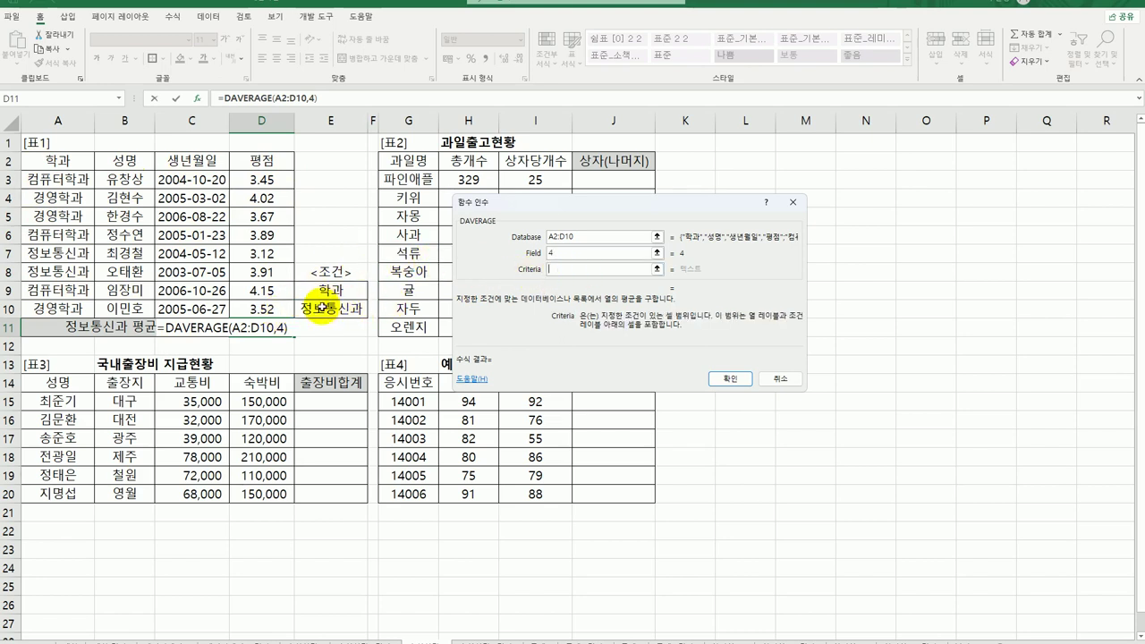
{"action": "left_click_drag", "start_coordinate": [321, 291], "coordinate": [326, 308]}
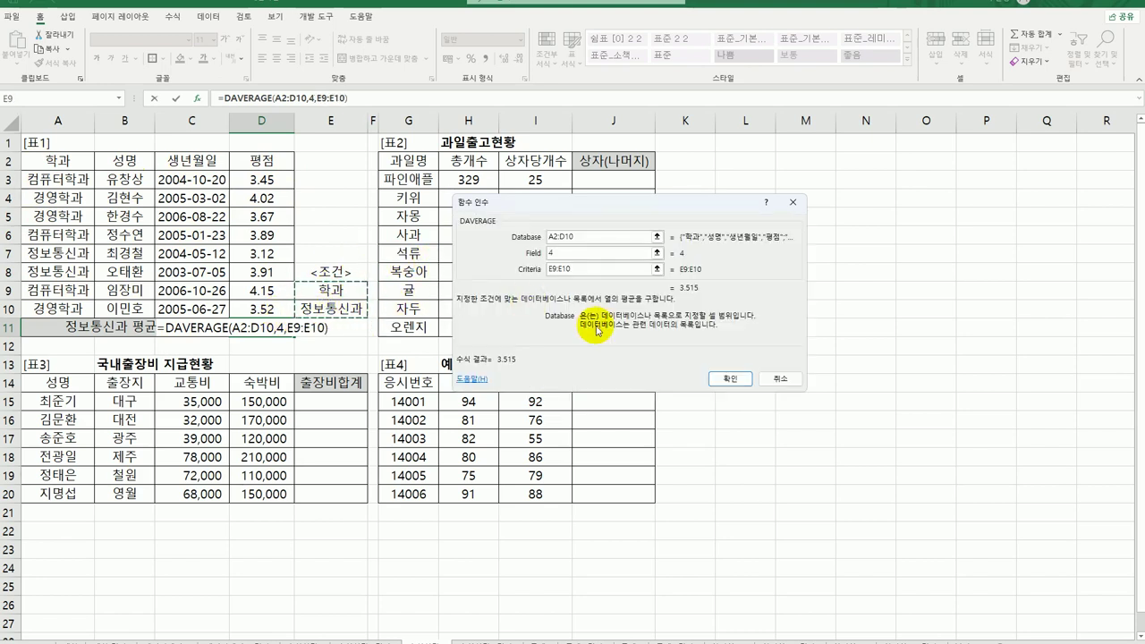
{"action": "left_click", "coordinate": [724, 379]}
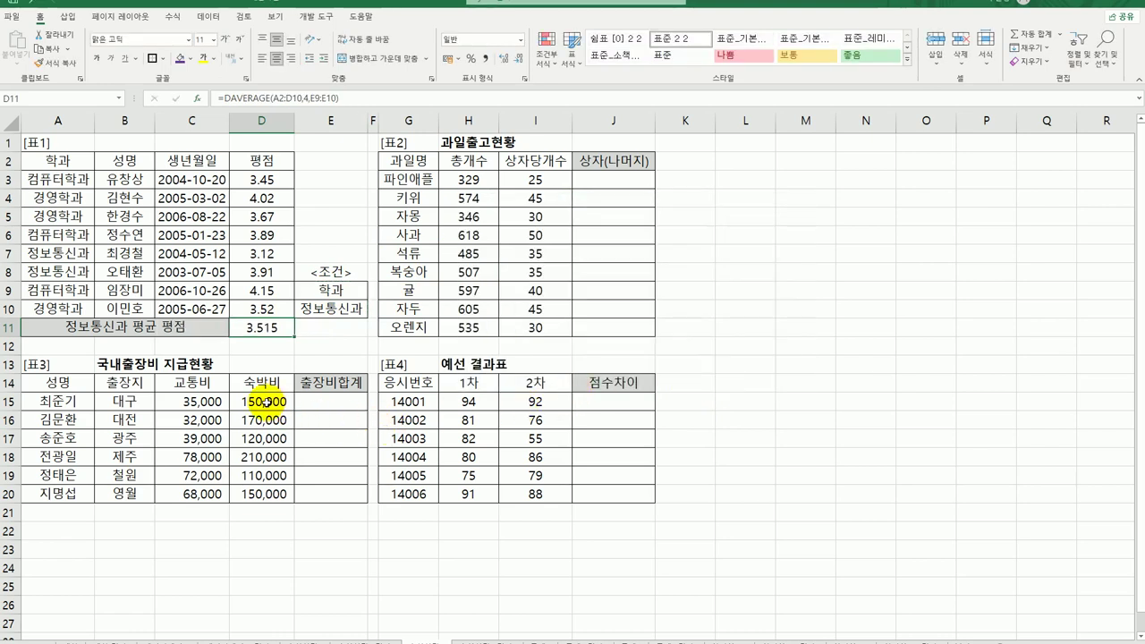
Wrap the DAVERAGE formula in D11 in a ROUND function with Num_digits 2.
{"action": "double_click", "coordinate": [247, 328]}
{"action": "left_click", "coordinate": [164, 328]}
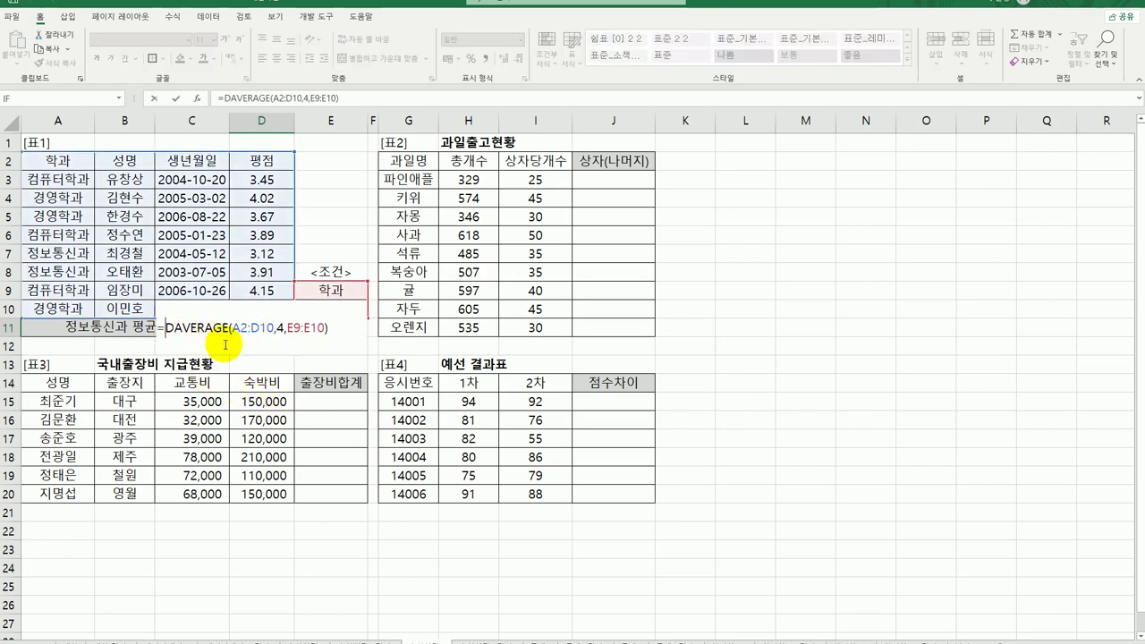
{"action": "type", "text": "roun"}
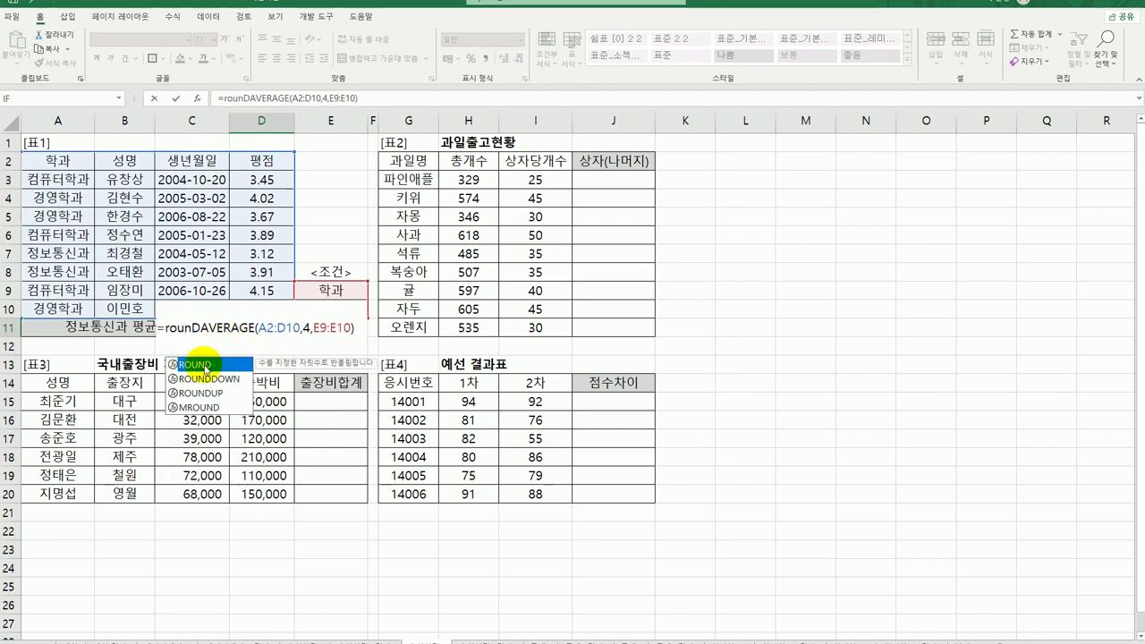
{"action": "double_click", "coordinate": [204, 365]}
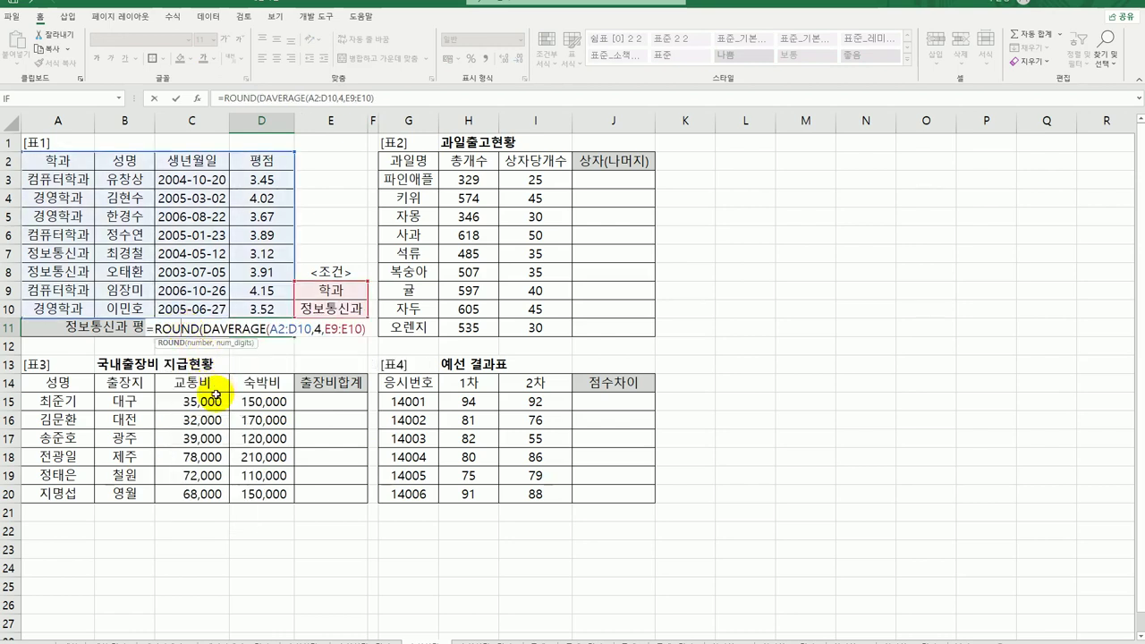
{"action": "key", "text": "Left"}
{"action": "key", "text": "Left"}
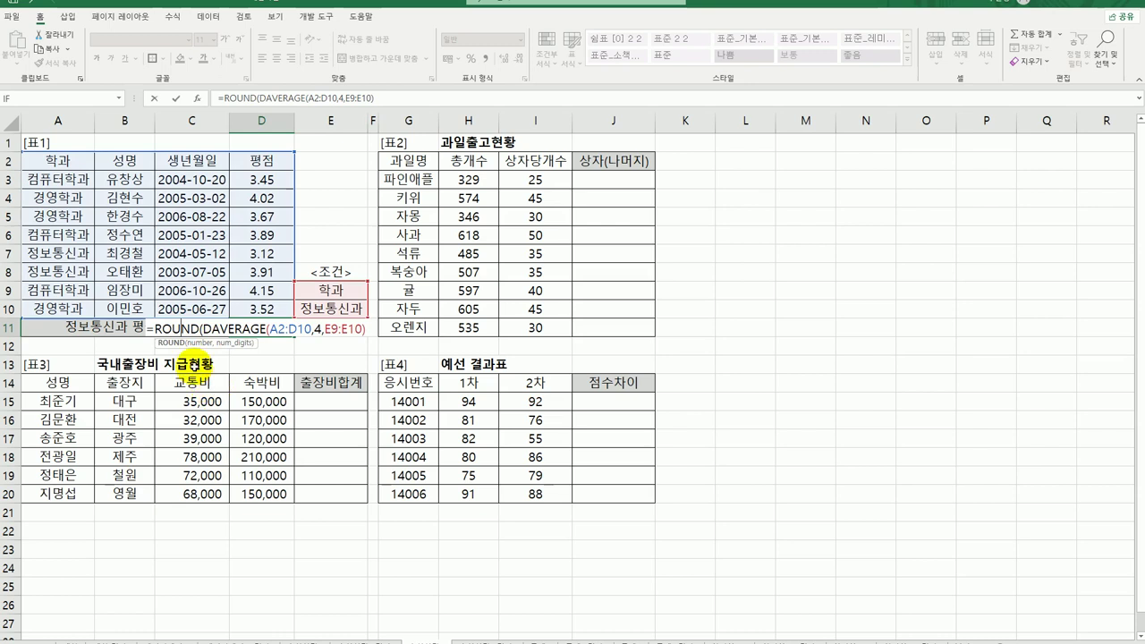
{"action": "left_click", "coordinate": [195, 98]}
{"action": "left_click", "coordinate": [543, 261]}
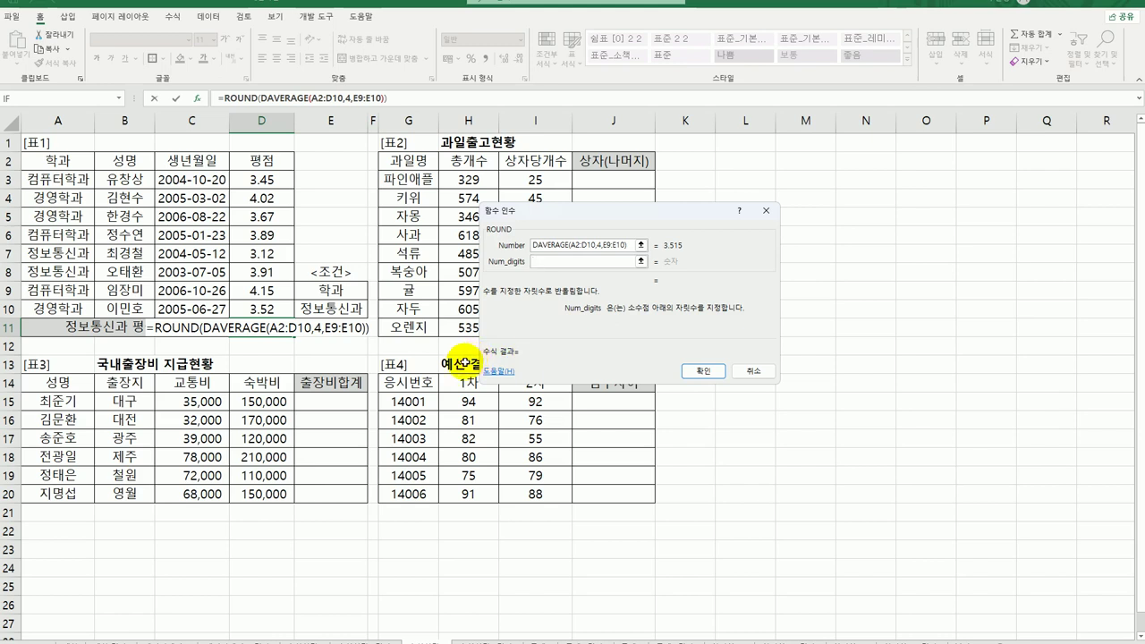
{"action": "type", "text": "2"}
{"action": "left_click", "coordinate": [696, 370]}
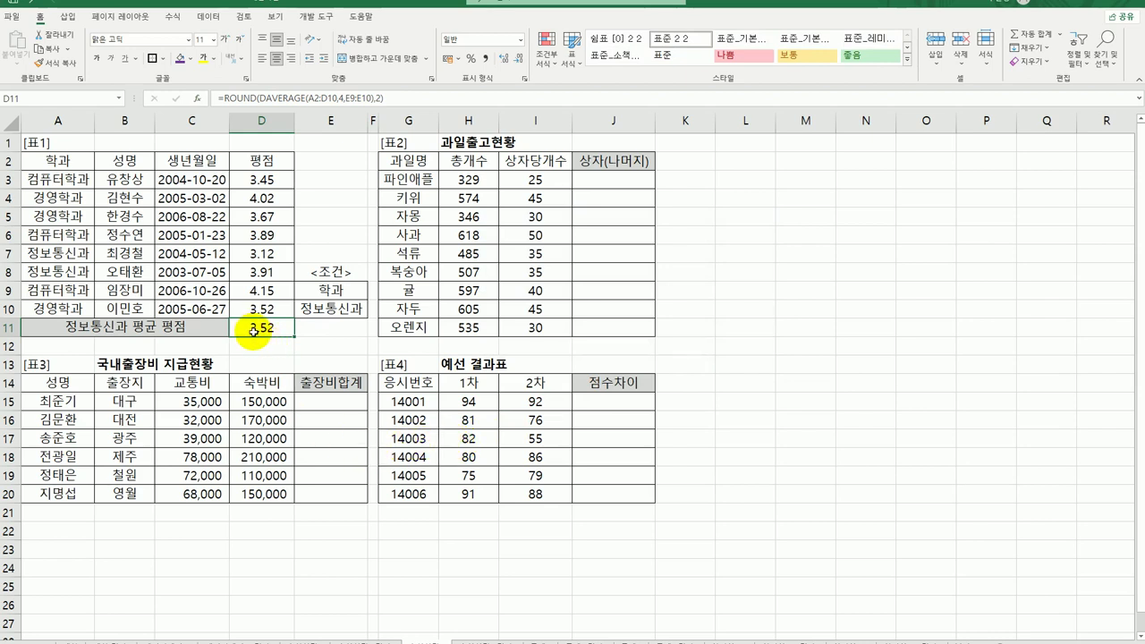
Enter =INT(H3/I3) in J3 for the number of boxes and copy it down to J11.
{"action": "left_click", "coordinate": [606, 183]}
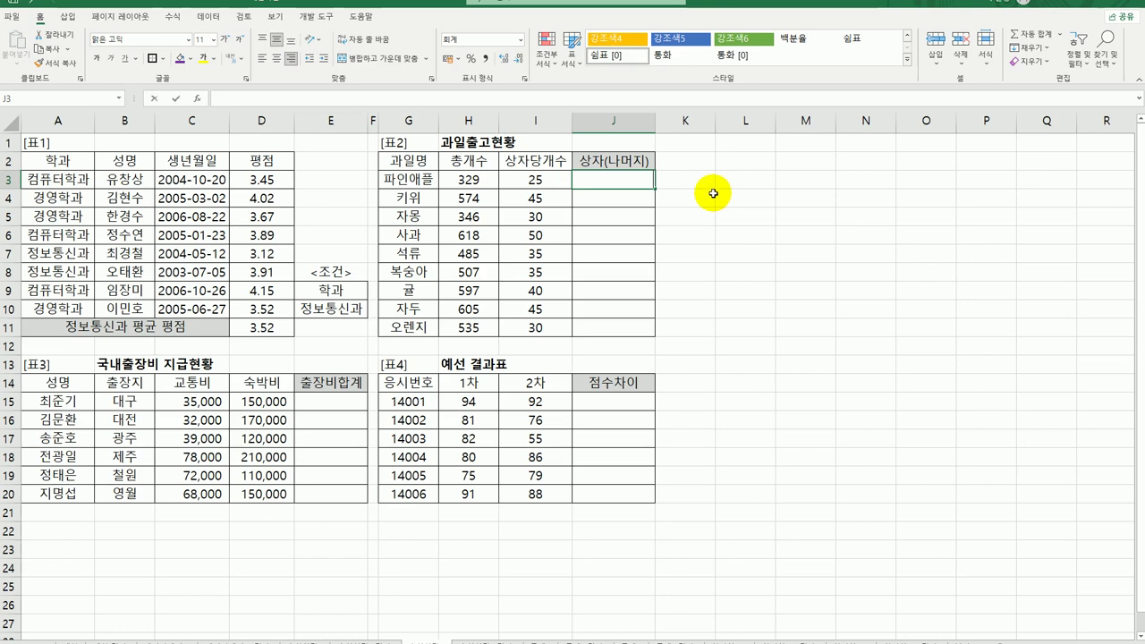
{"action": "type", "text": "="}
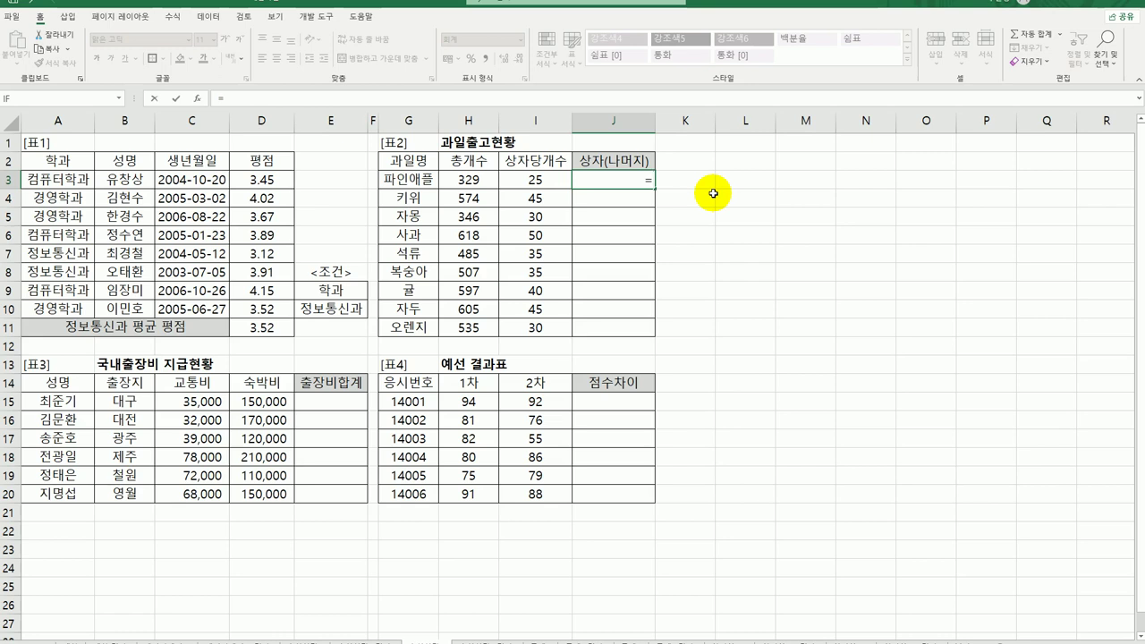
{"action": "type", "text": "int"}
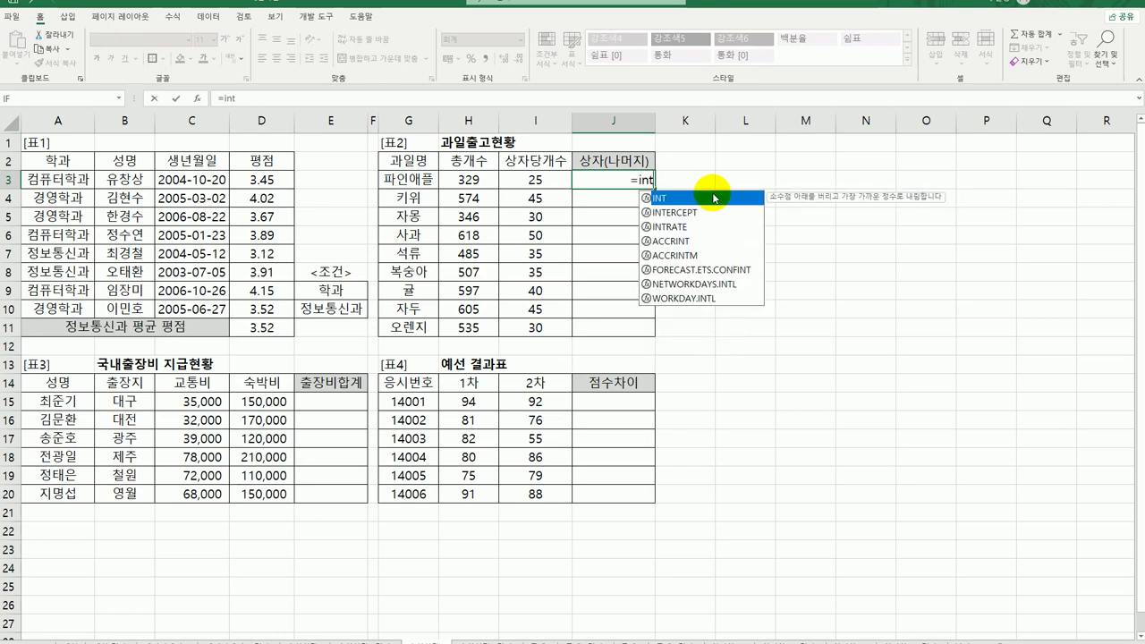
{"action": "double_click", "coordinate": [706, 198]}
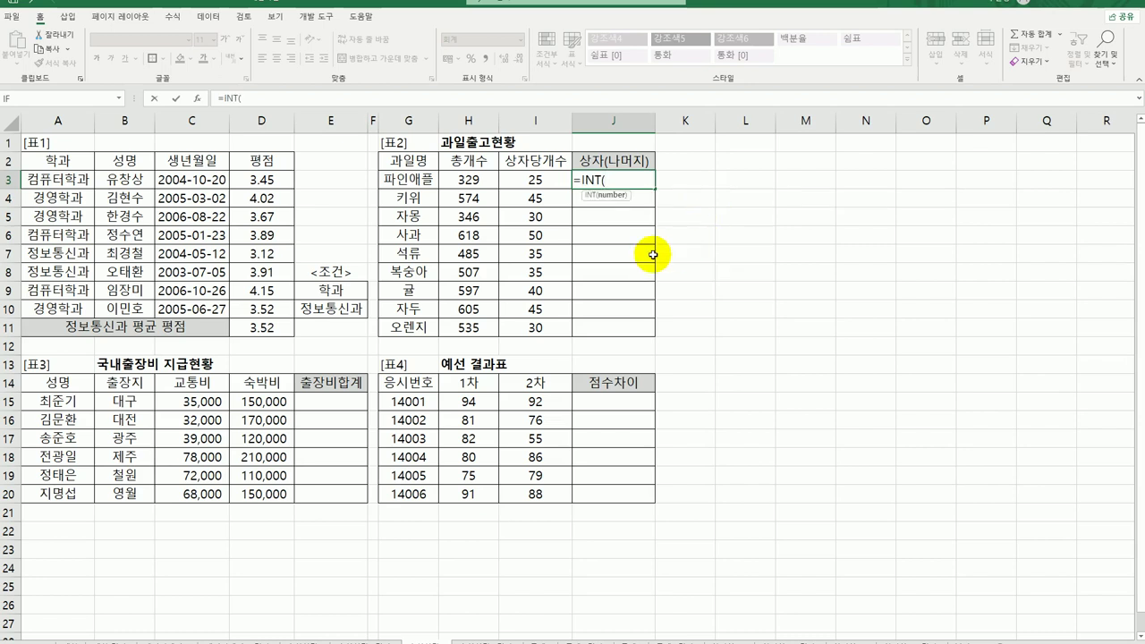
{"action": "left_click", "coordinate": [470, 180]}
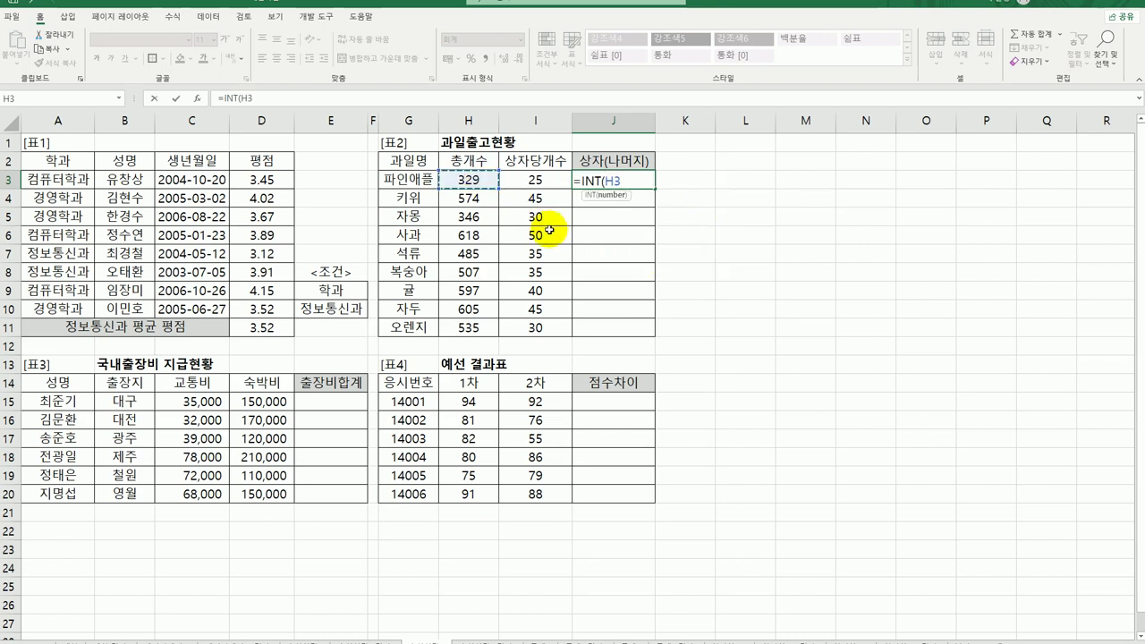
{"action": "type", "text": "/"}
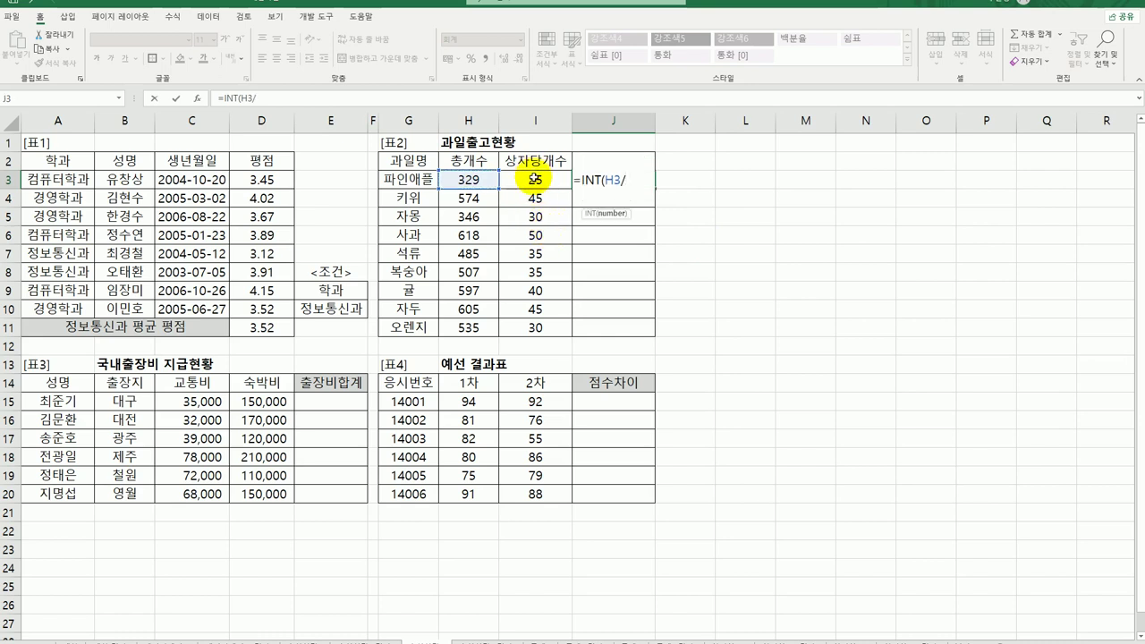
{"action": "left_click", "coordinate": [534, 184]}
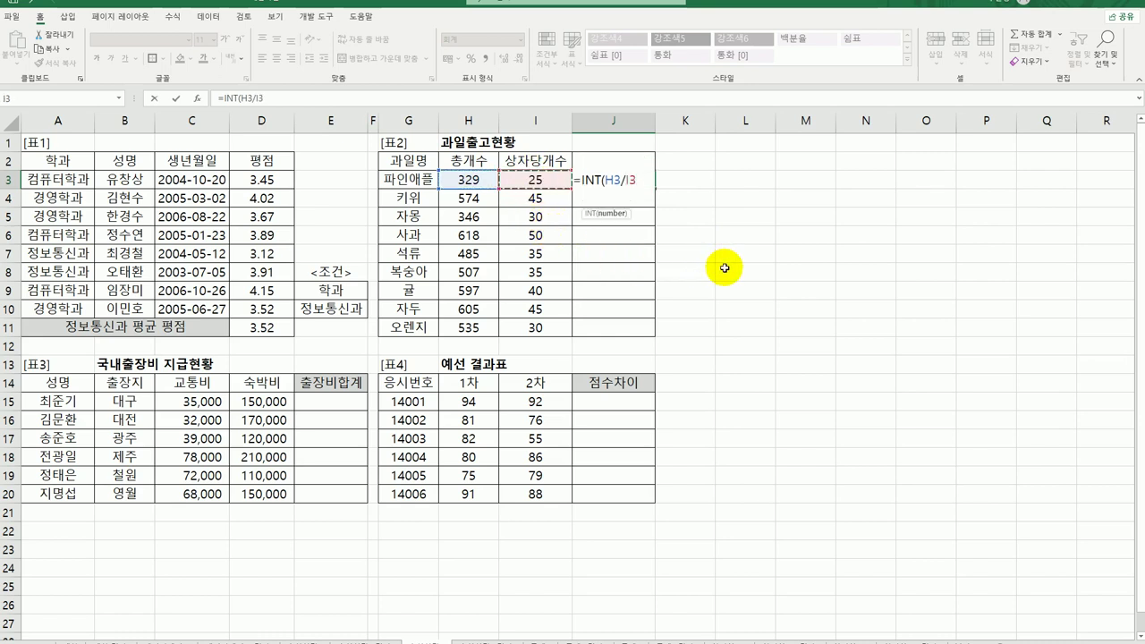
{"action": "type", "text": ")"}
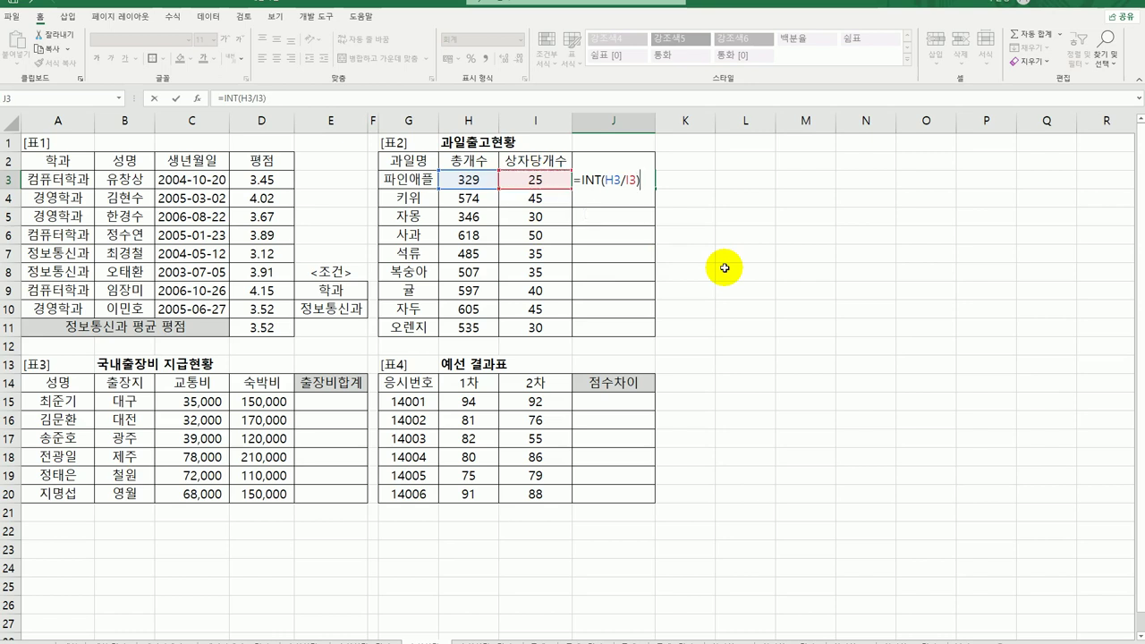
{"action": "key", "text": "Return"}
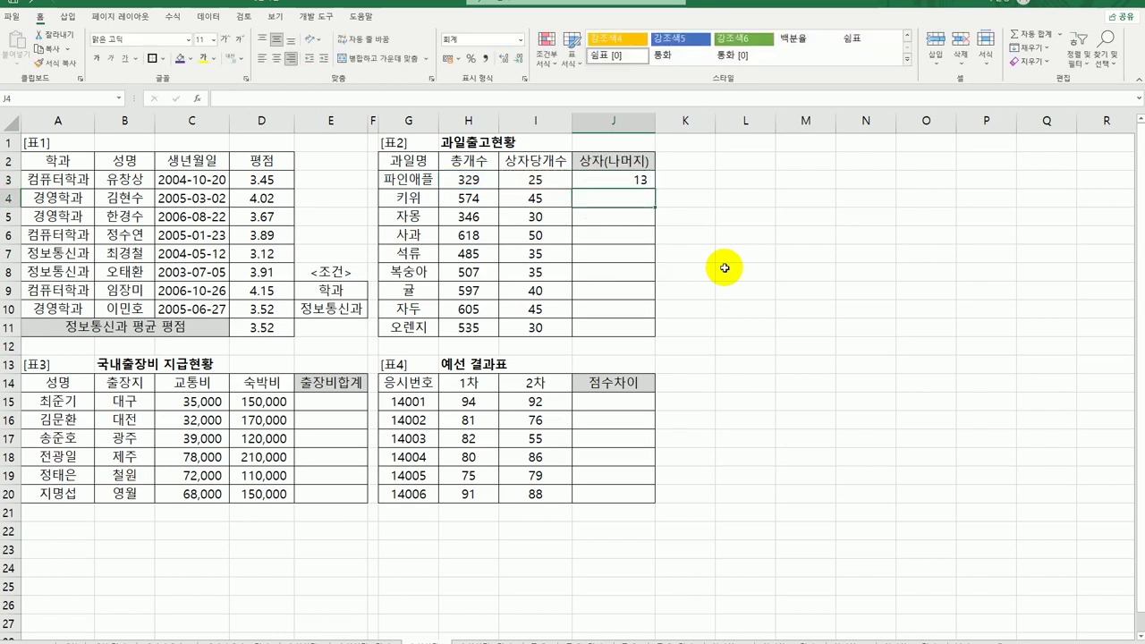
{"action": "left_click", "coordinate": [647, 183]}
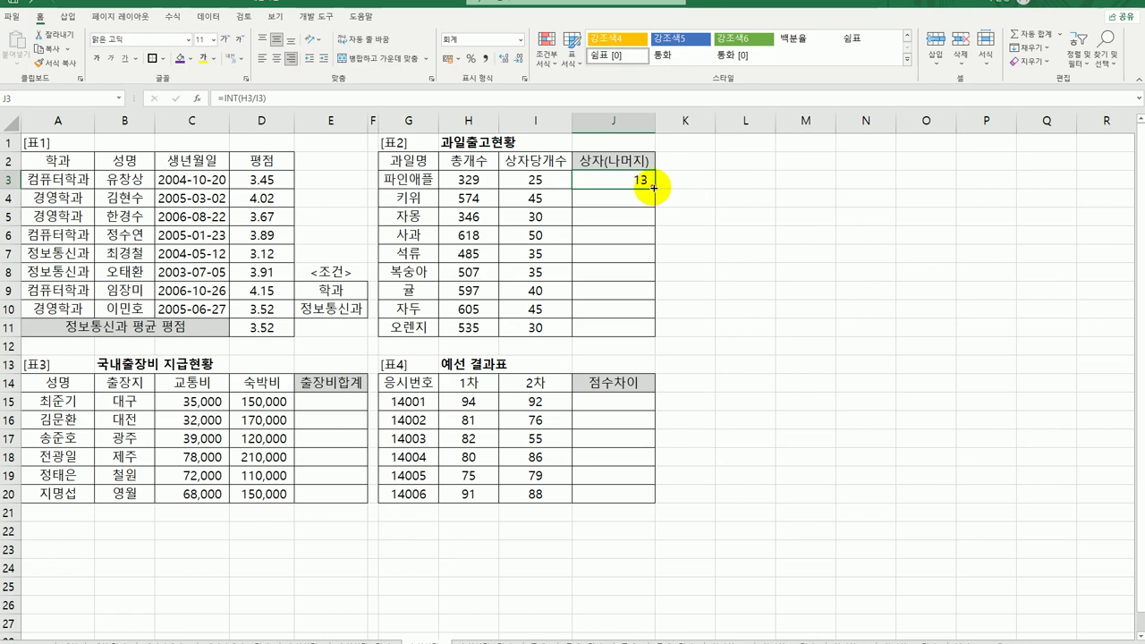
{"action": "left_click_drag", "start_coordinate": [654, 188], "coordinate": [651, 337]}
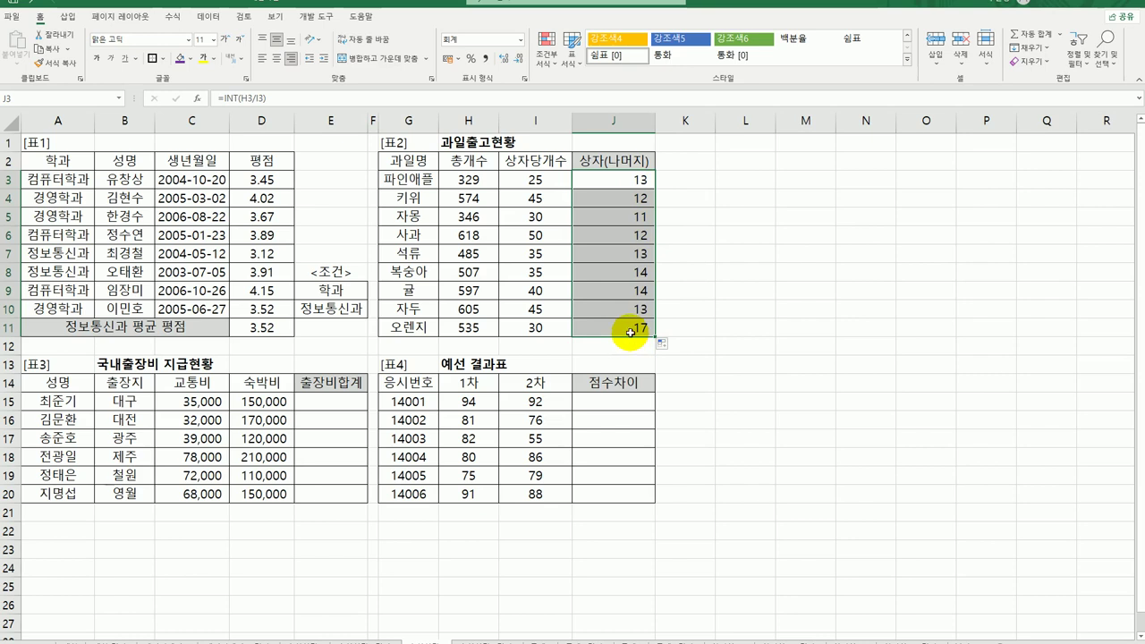
Extend the J3 formula with &"("&MOD(H3,I3) to append an opening parenthesis and the remainder.
{"action": "double_click", "coordinate": [647, 177]}
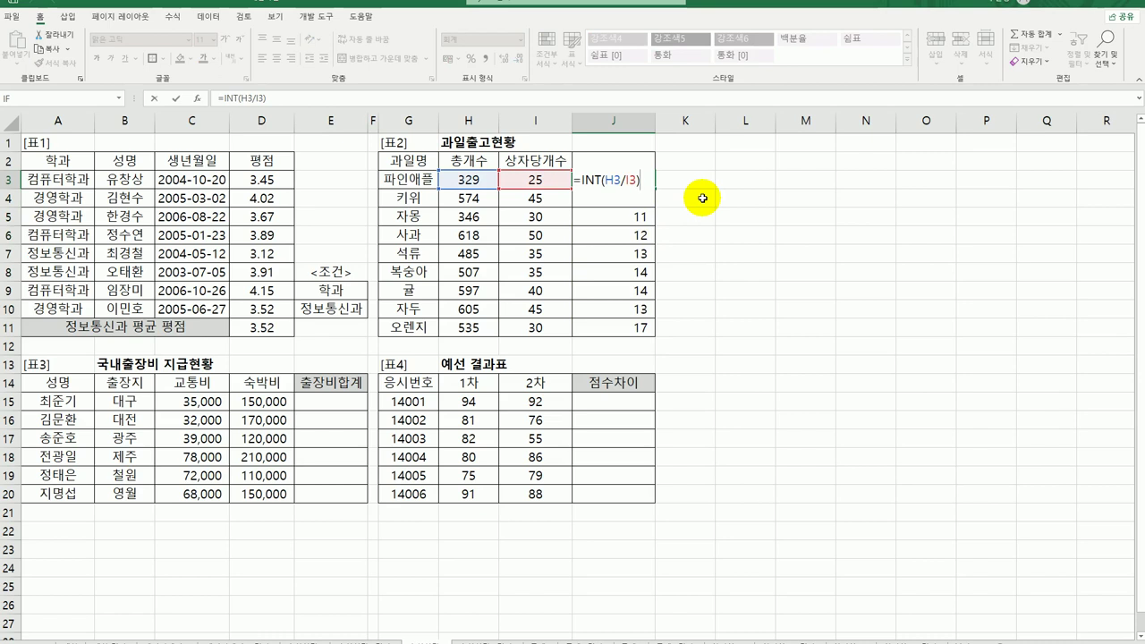
{"action": "type", "text": "&\"("}
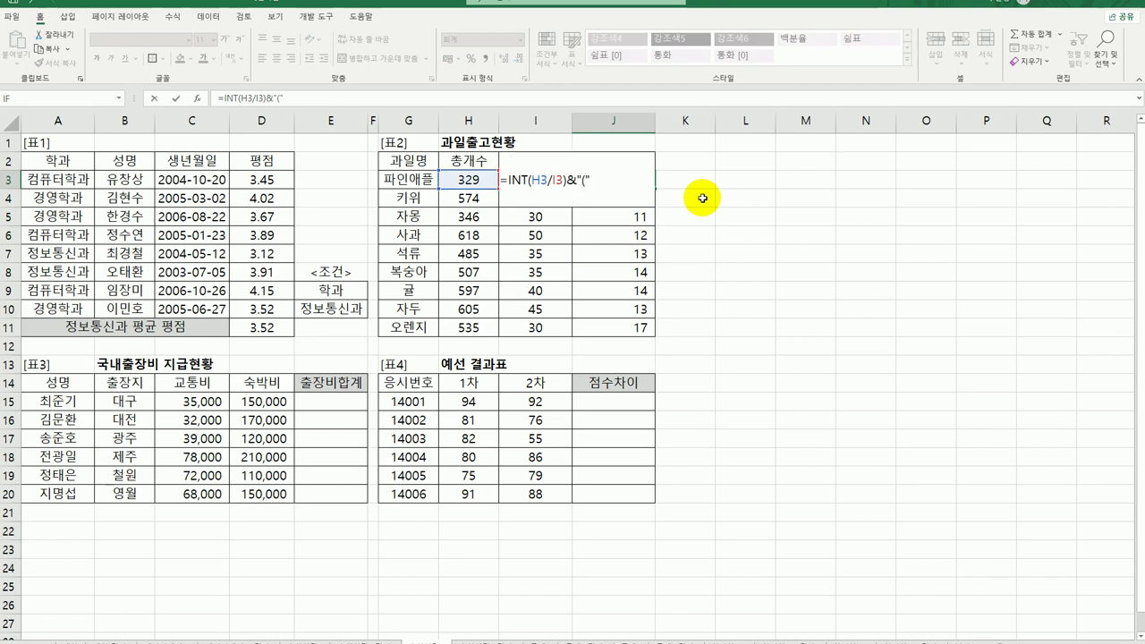
{"action": "type", "text": "\"&mo"}
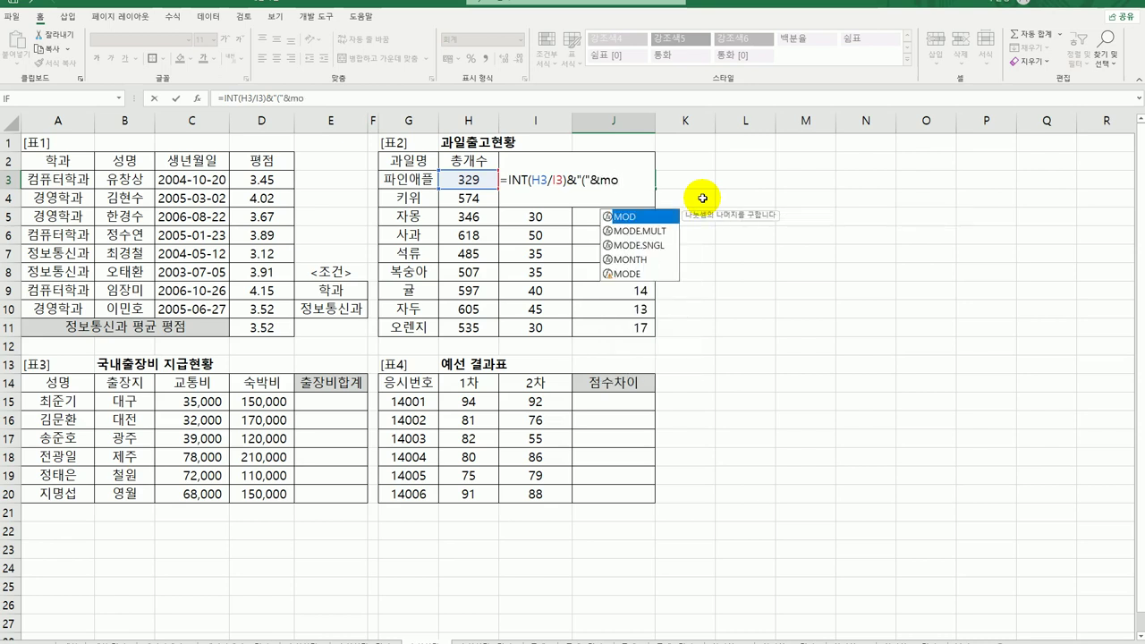
{"action": "double_click", "coordinate": [635, 216]}
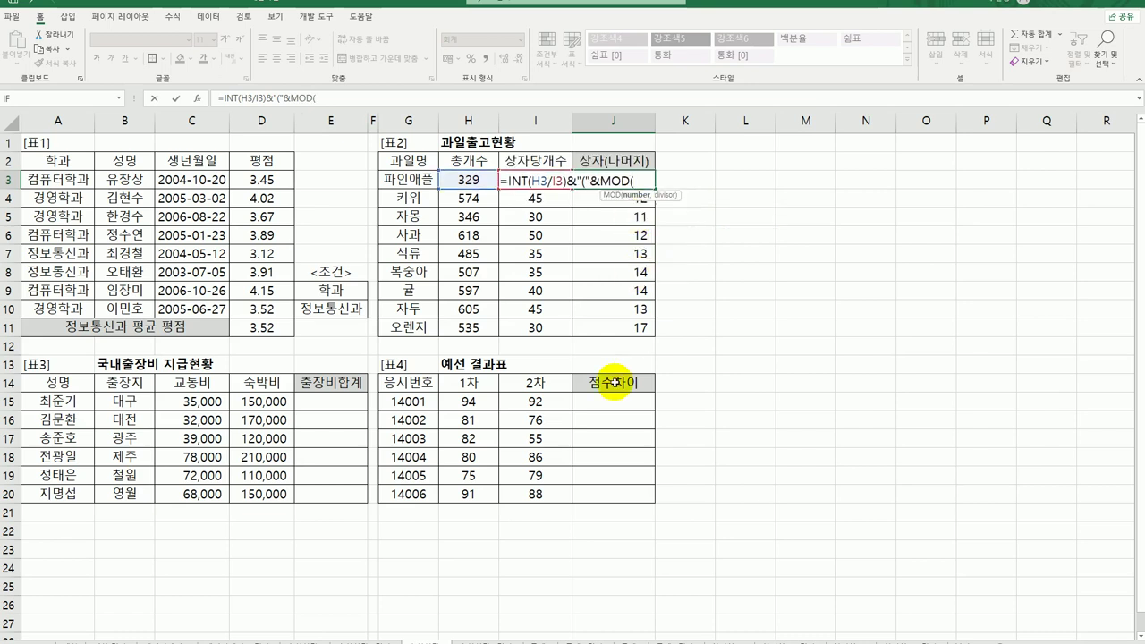
{"action": "left_click", "coordinate": [200, 99]}
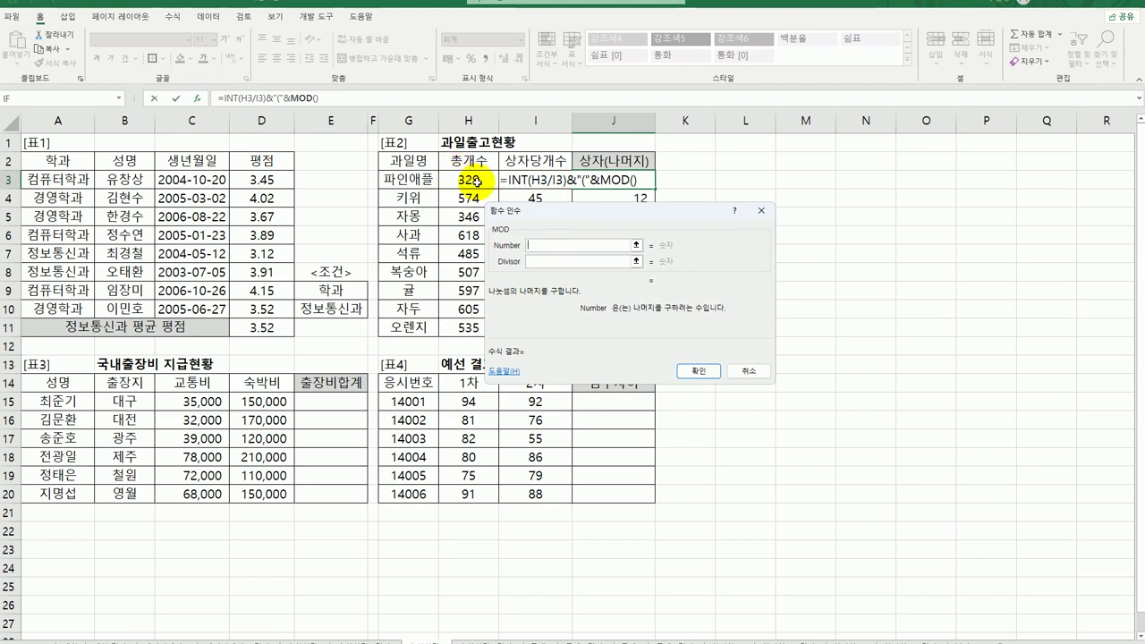
{"action": "left_click", "coordinate": [456, 179]}
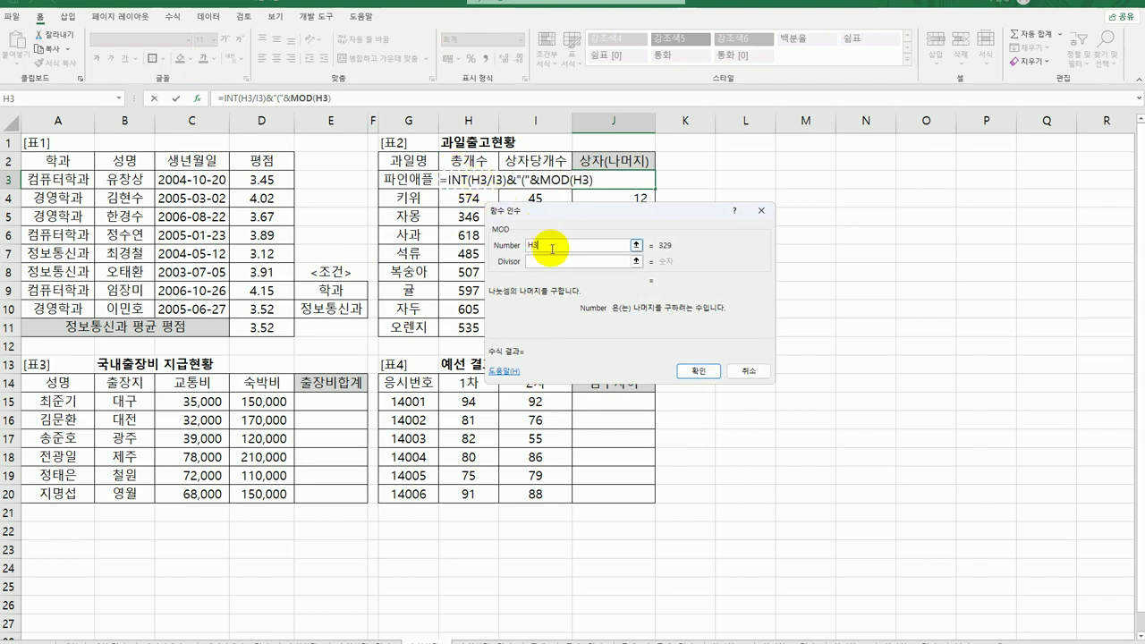
{"action": "left_click", "coordinate": [532, 178]}
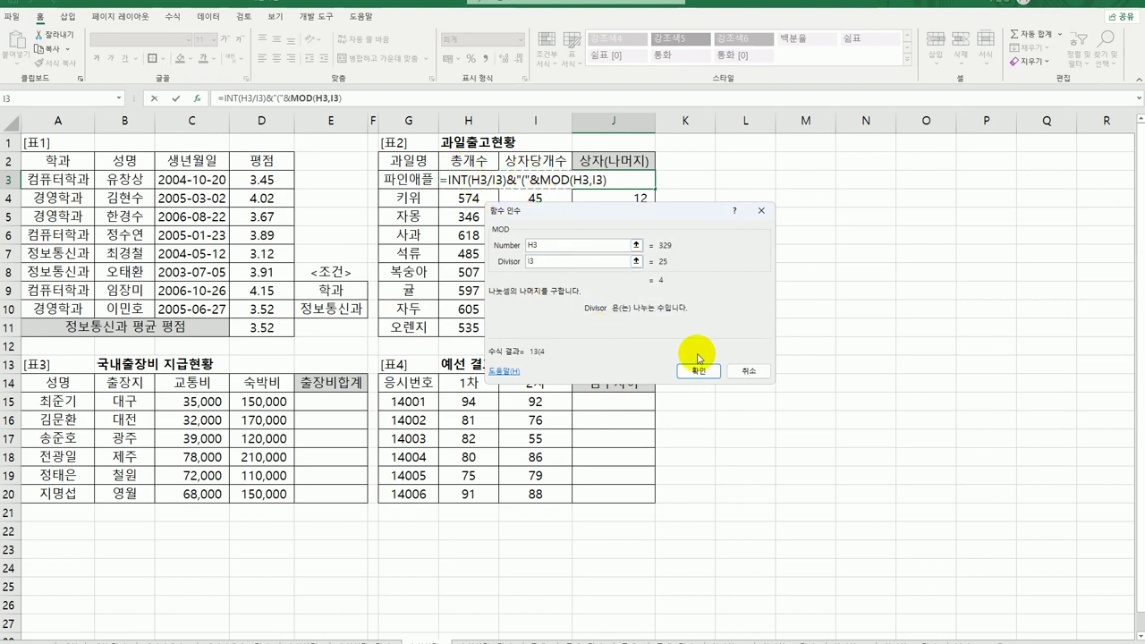
{"action": "left_click", "coordinate": [698, 370]}
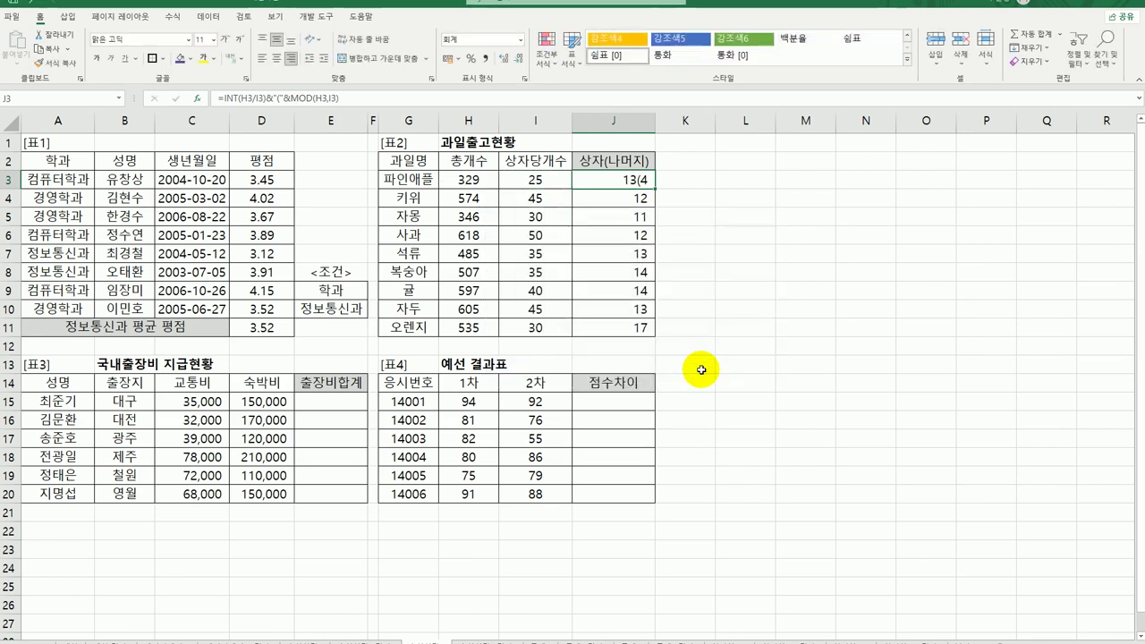
Append &")" to the J3 formula and copy the completed formula down to J11.
{"action": "double_click", "coordinate": [644, 180]}
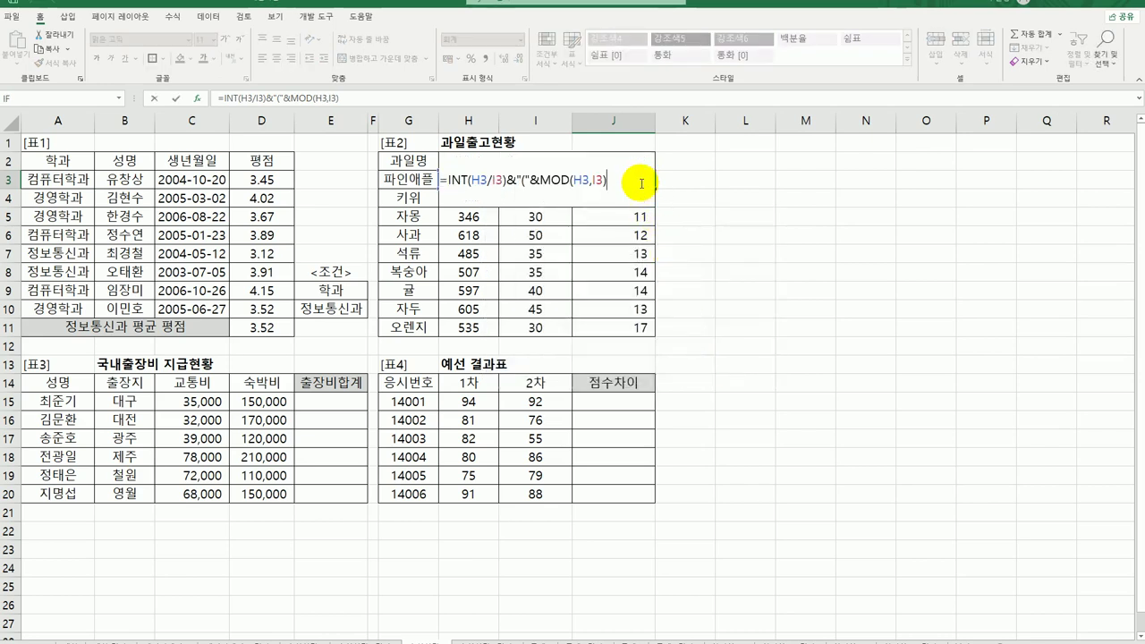
{"action": "type", "text": "&"}
{"action": "key", "text": "Return"}
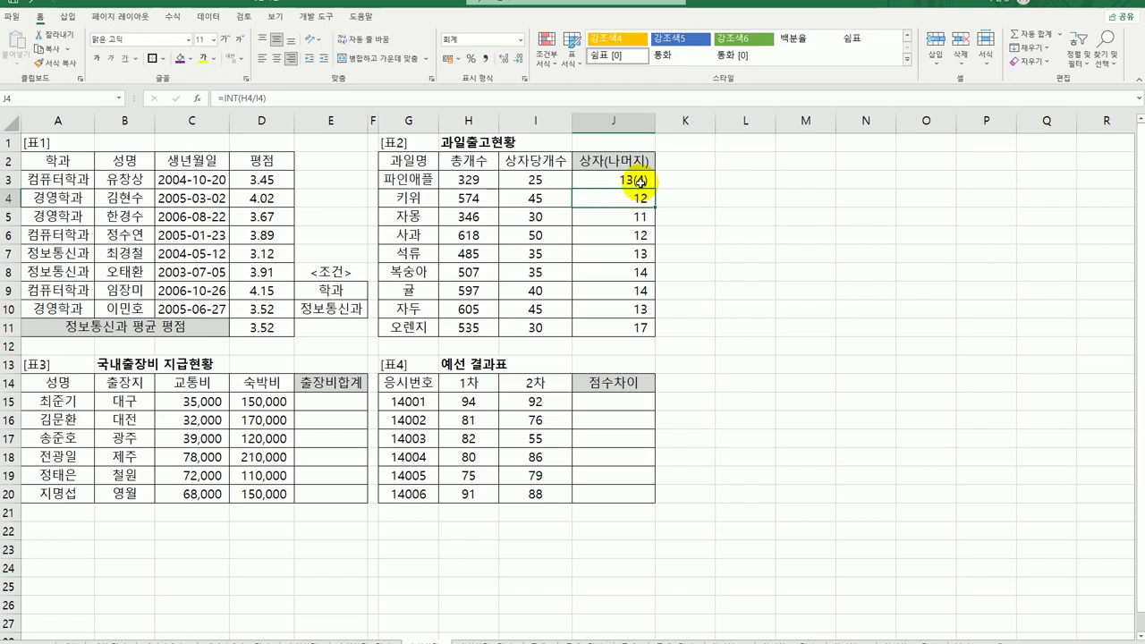
{"action": "mouse_move", "coordinate": [639, 181]}
{"action": "left_mouse_down"}
{"action": "mouse_move", "coordinate": [657, 189]}
{"action": "mouse_move", "coordinate": [652, 336]}
{"action": "left_mouse_up"}
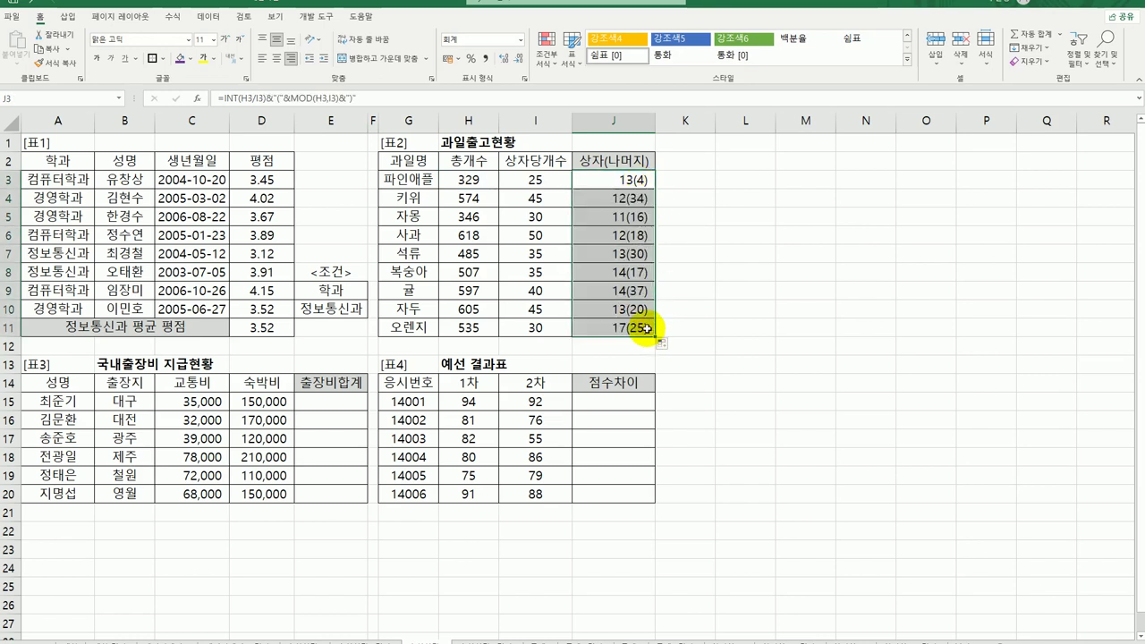
{"action": "left_click", "coordinate": [644, 328]}
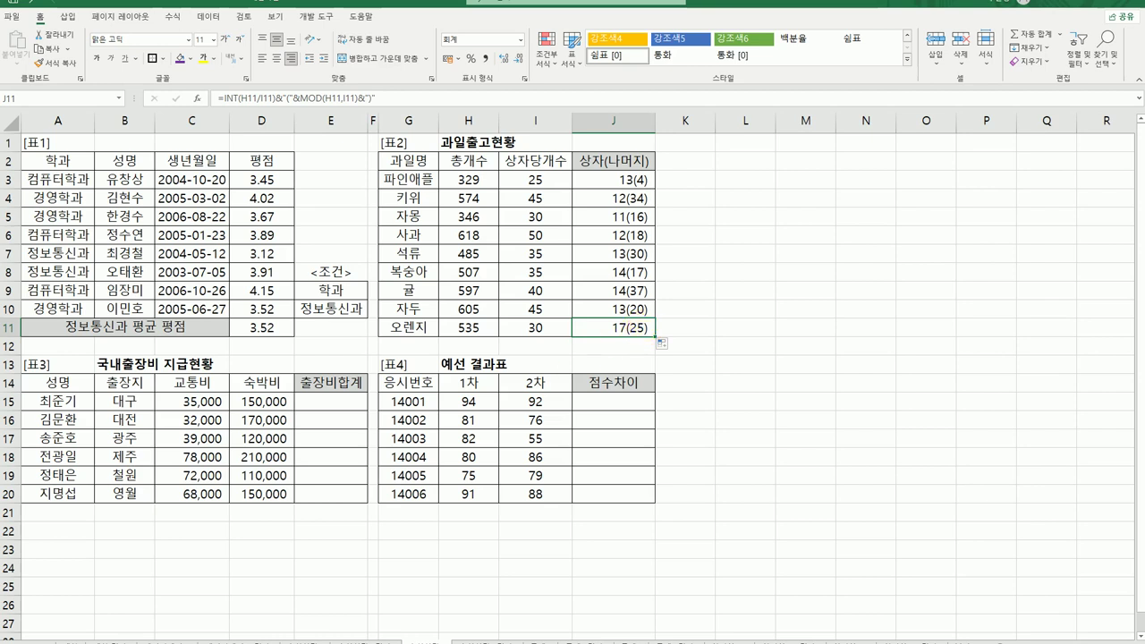
{"action": "left_click", "coordinate": [173, 635]}
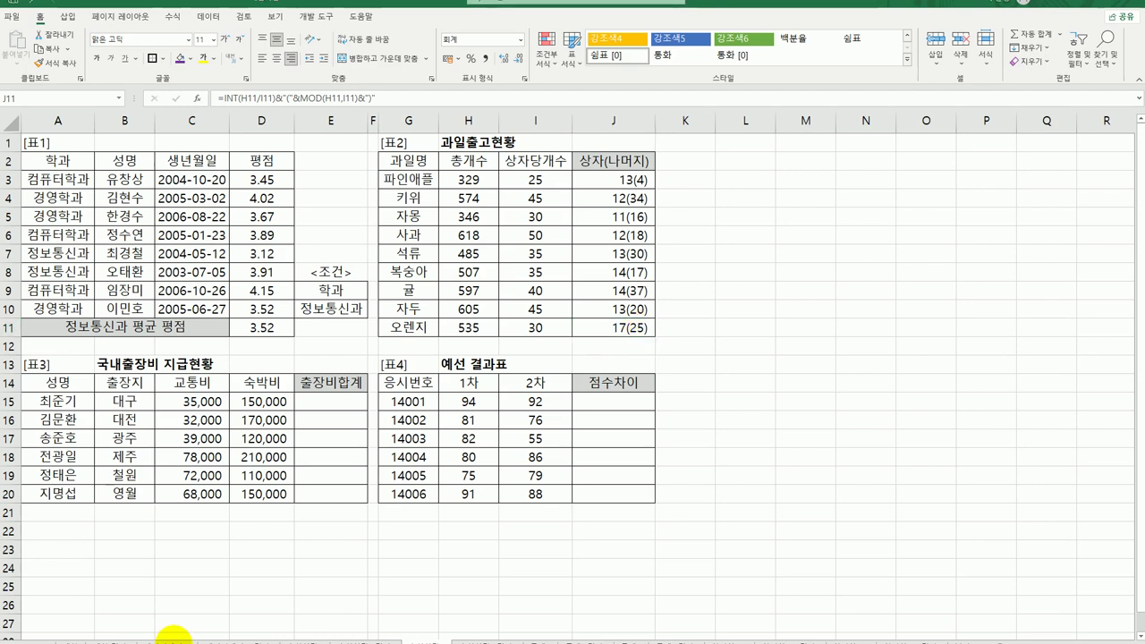
Enter =SUM(C15:D15) in E15 to total the 교통비 and 숙박비 of the first row in 표3.
{"action": "left_click", "coordinate": [319, 401]}
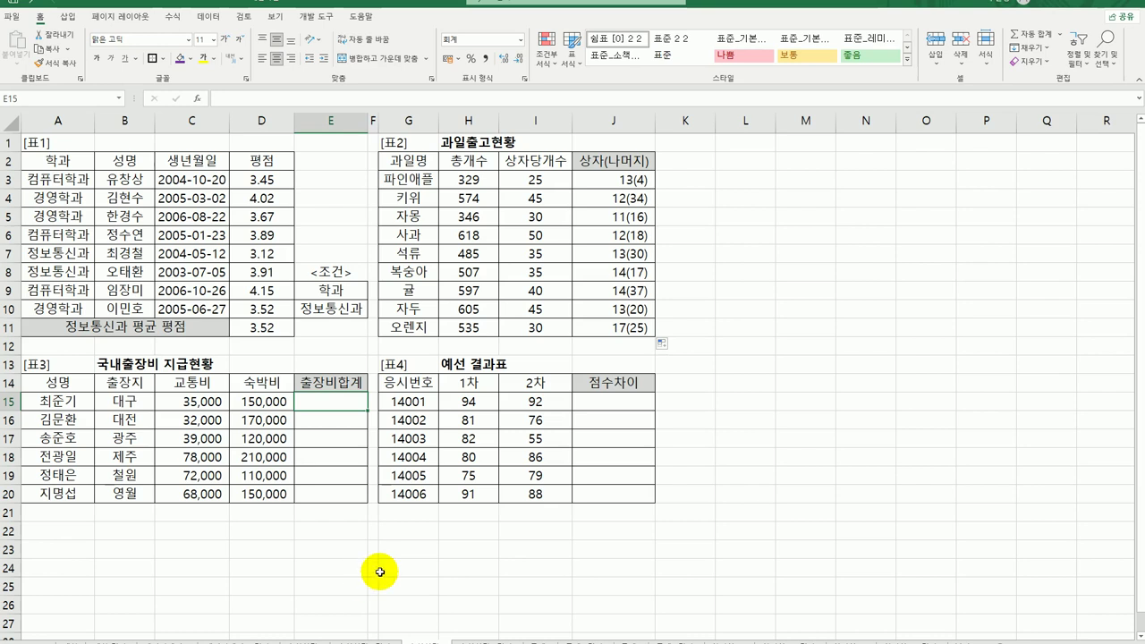
{"action": "type", "text": "=sum"}
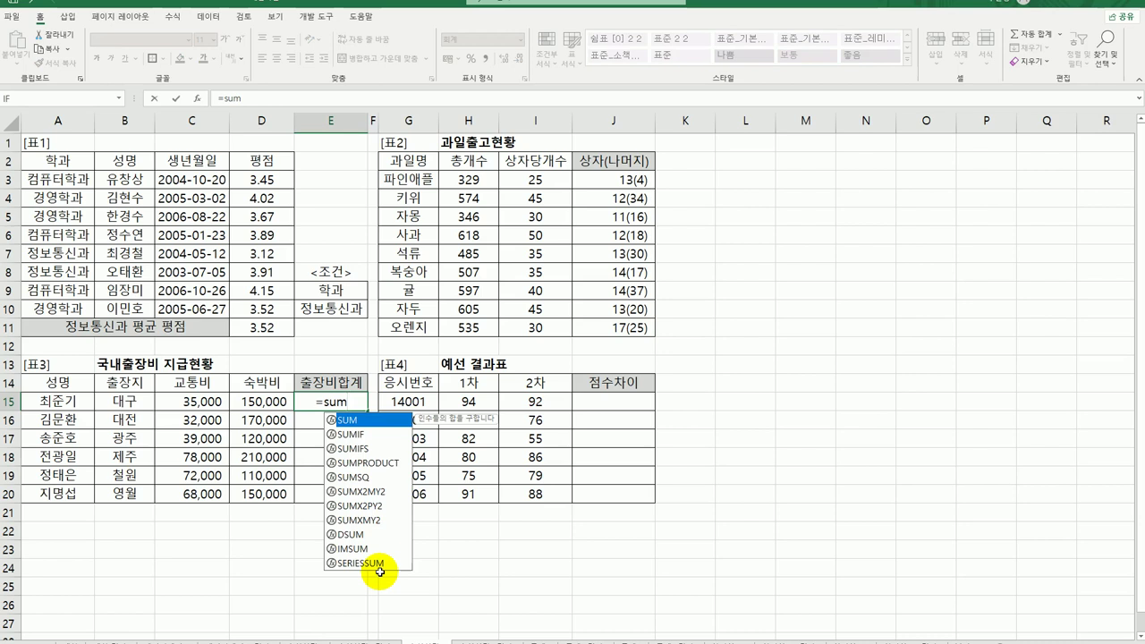
{"action": "type", "text": "("}
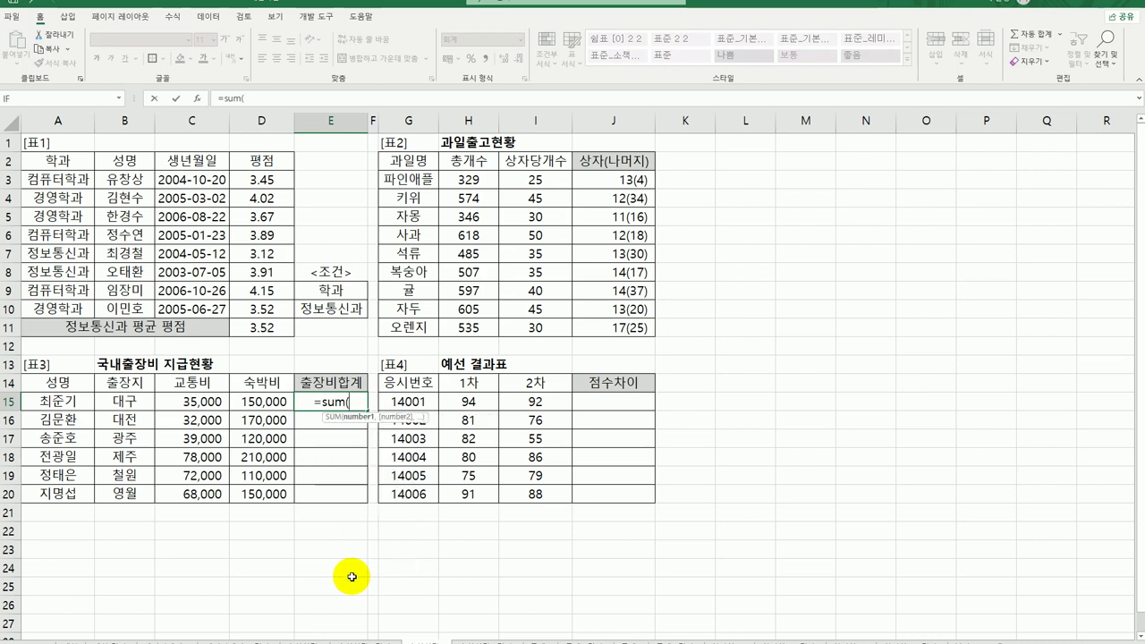
{"action": "left_click_drag", "start_coordinate": [186, 401], "coordinate": [253, 405]}
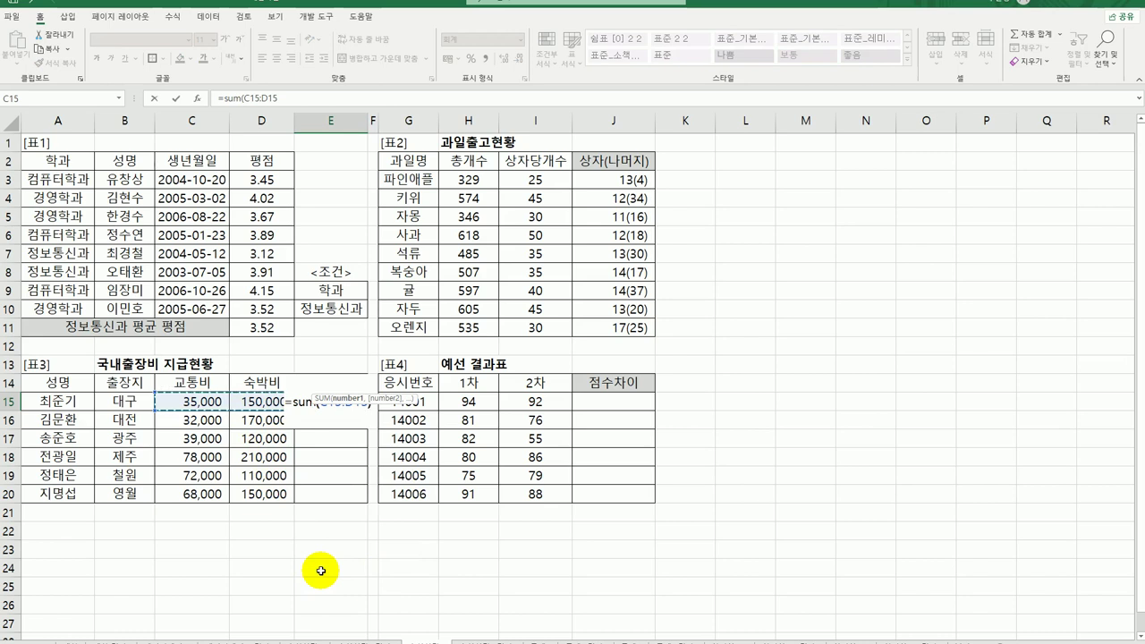
{"action": "type", "text": ")"}
{"action": "key", "text": "Return"}
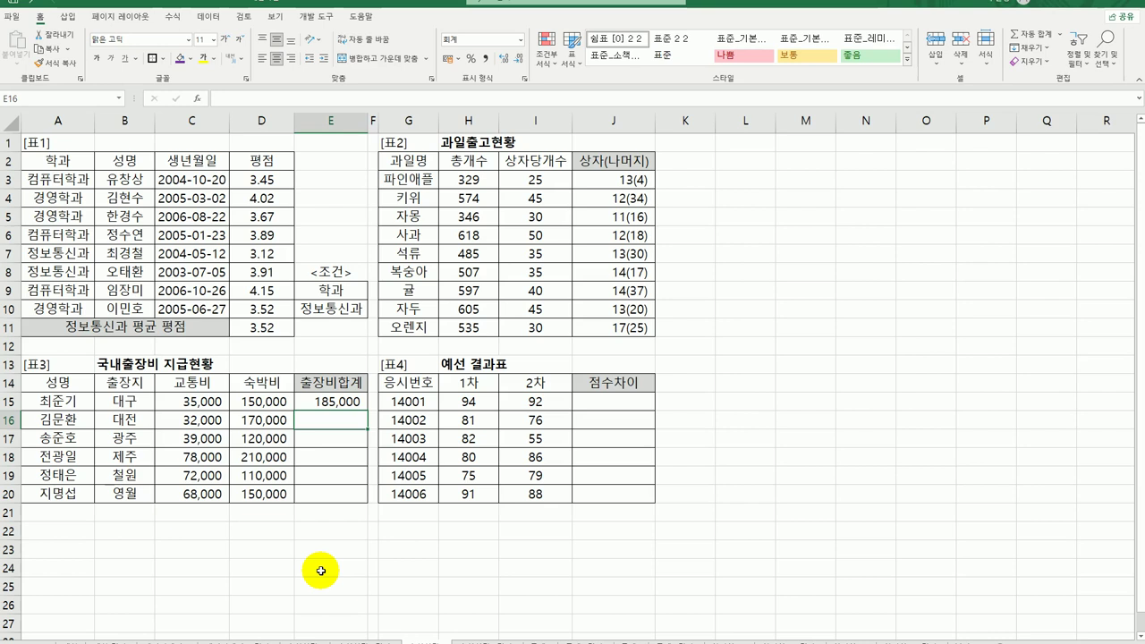
Edit the E15 formula in 표3 to wrap SUM(C15:D15) in the ROUNDDOWN function.
{"action": "left_click", "coordinate": [332, 401]}
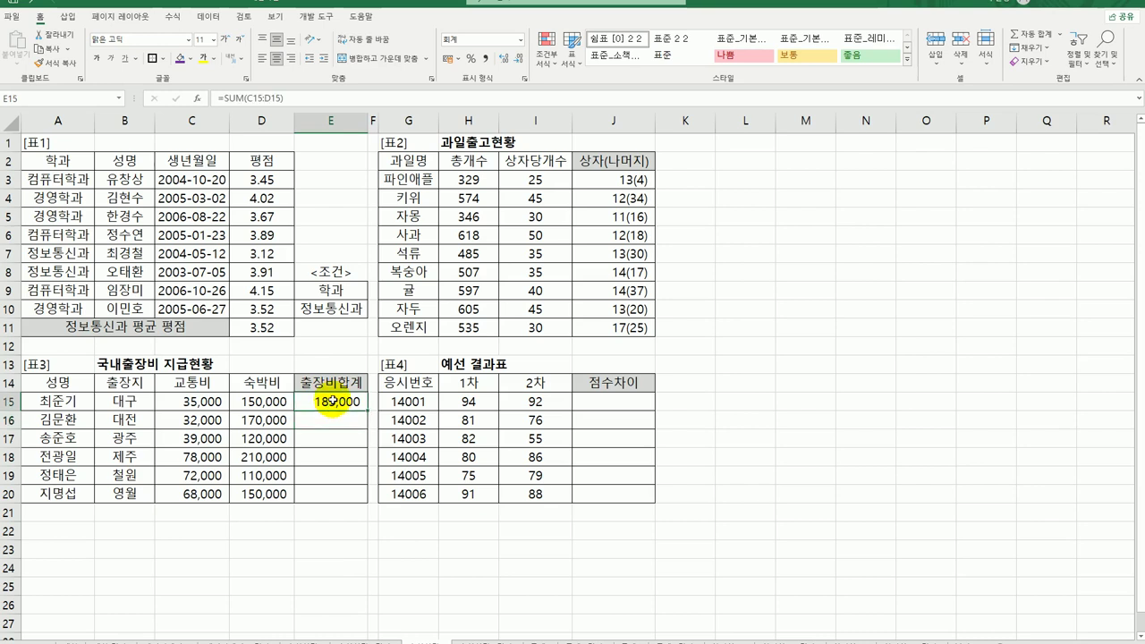
{"action": "double_click", "coordinate": [309, 401]}
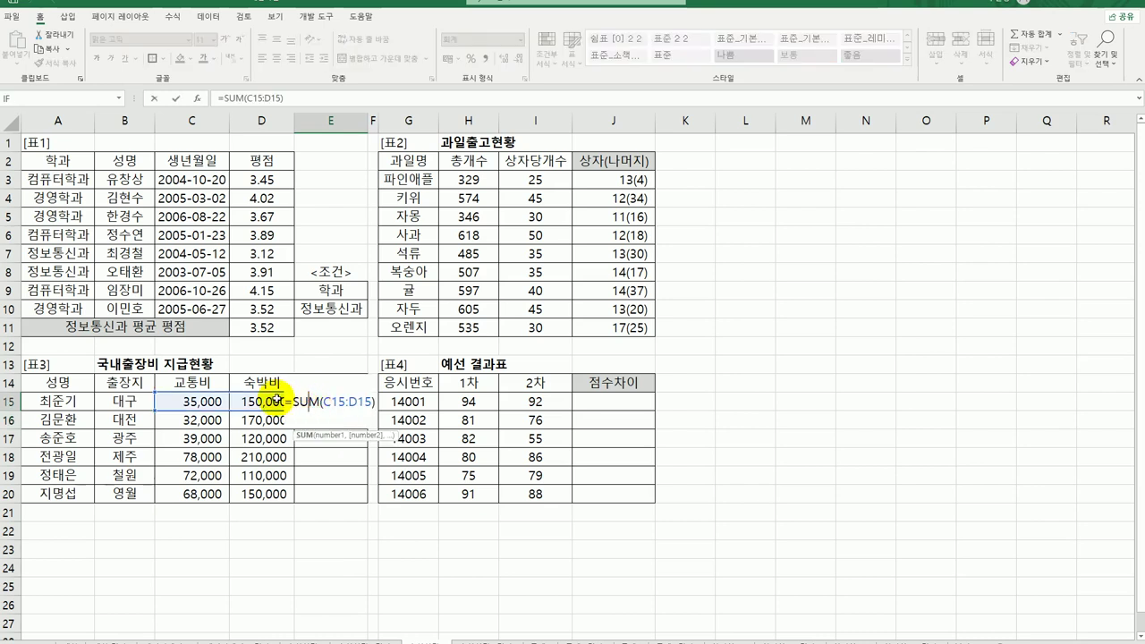
{"action": "left_click", "coordinate": [294, 401]}
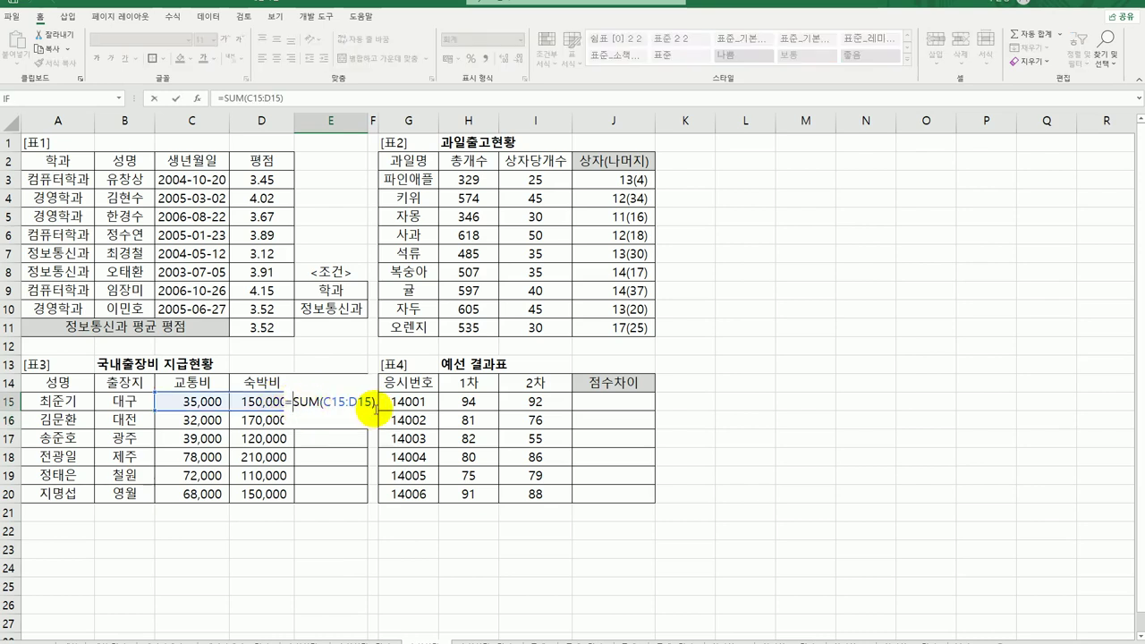
{"action": "type", "text": "roun"}
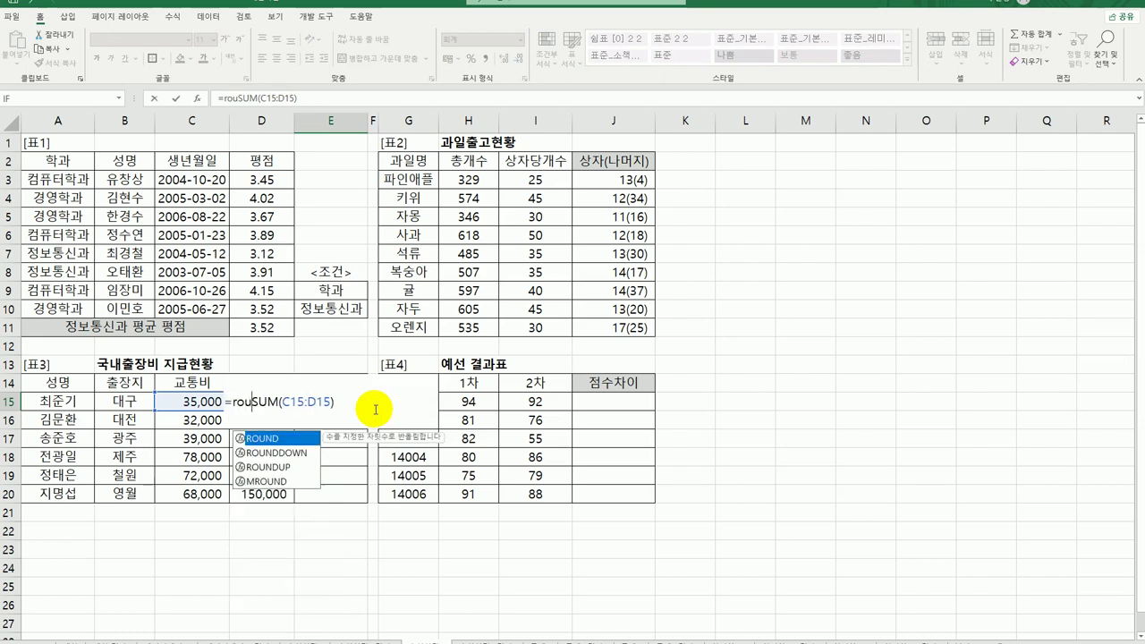
{"action": "key", "text": "Down"}
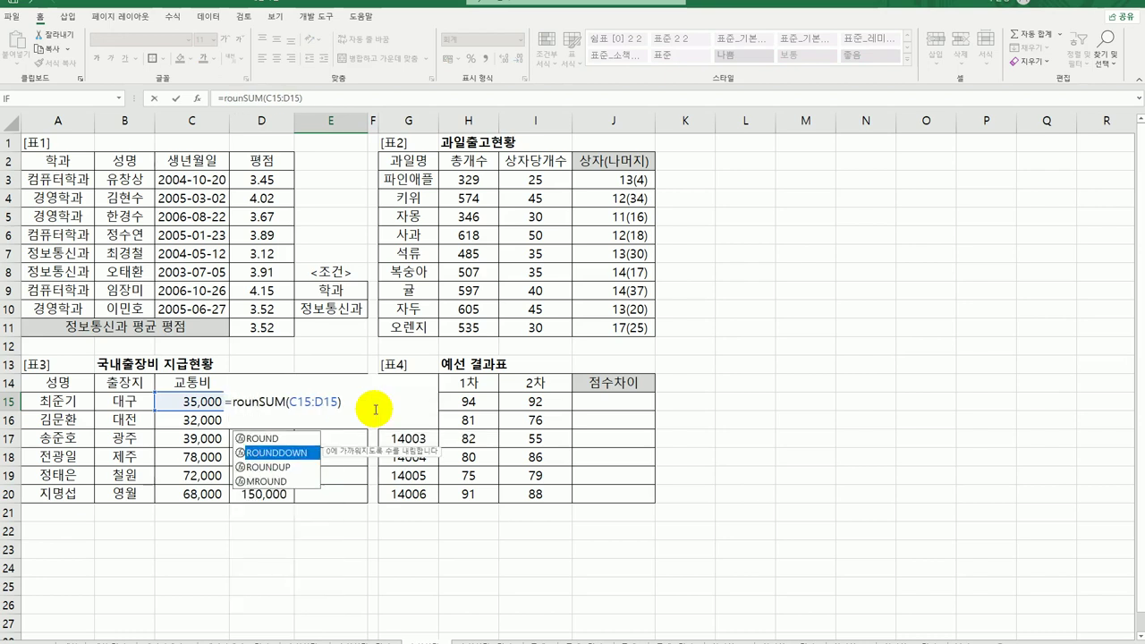
{"action": "double_click", "coordinate": [283, 454]}
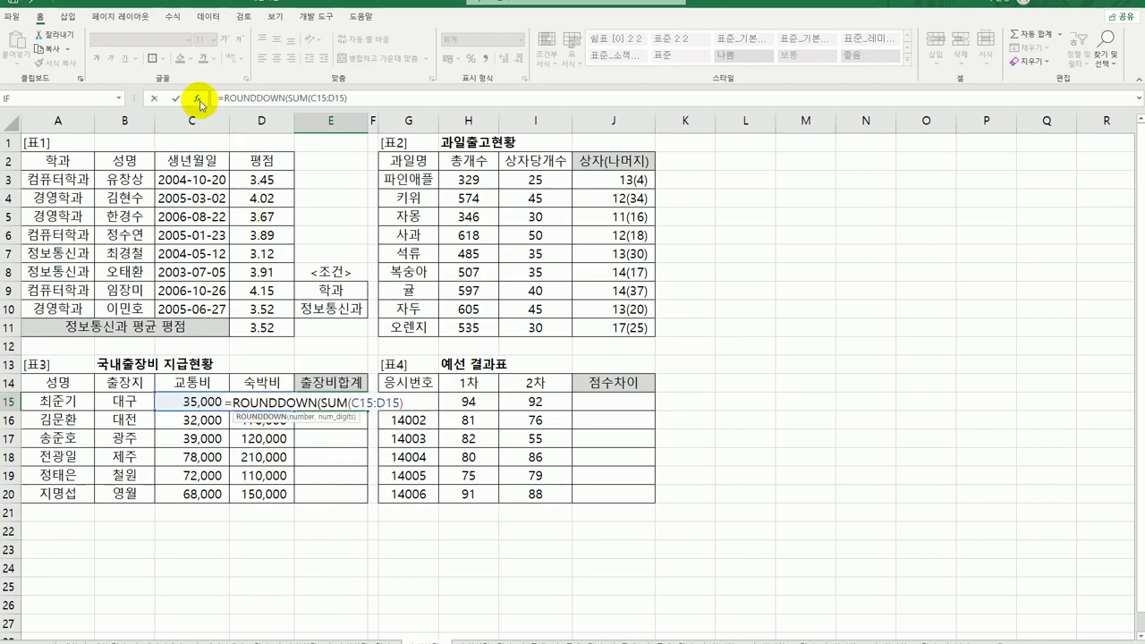
Set the Num_digits argument of ROUNDDOWN in E15 to -4 and accept the function arguments.
{"action": "key", "text": "ctrl+a"}
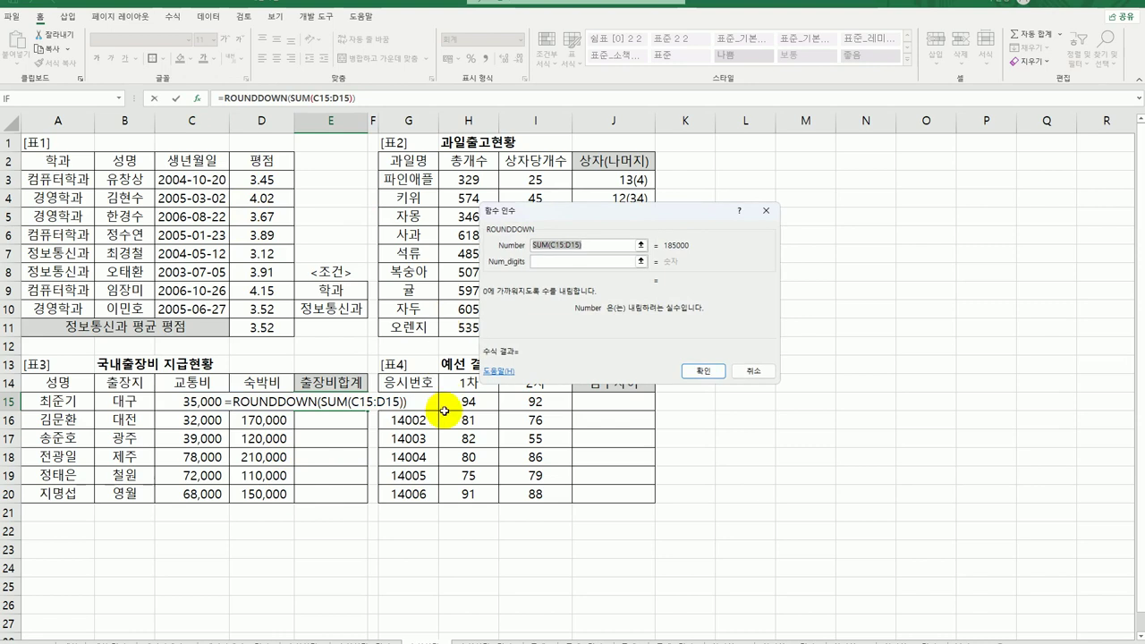
{"action": "left_click", "coordinate": [561, 261]}
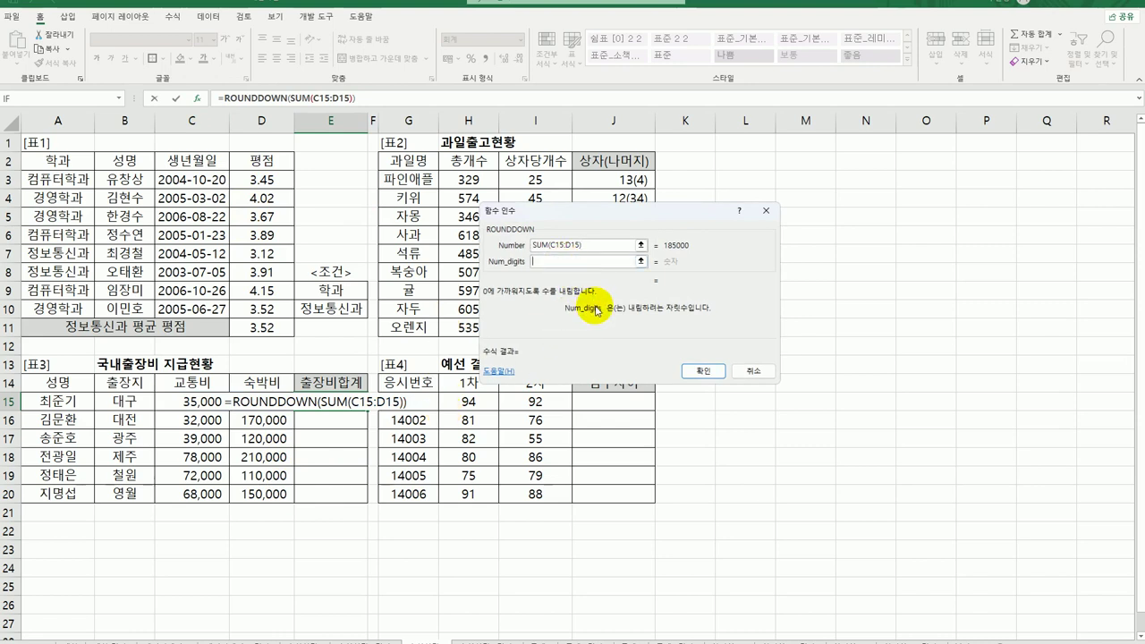
{"action": "type", "text": "-1"}
{"action": "key", "text": "BackSpace"}
{"action": "type", "text": "2"}
{"action": "key", "text": "BackSpace"}
{"action": "type", "text": "3"}
{"action": "key", "text": "BackSpace"}
{"action": "type", "text": "4"}
{"action": "left_click", "coordinate": [701, 370]}
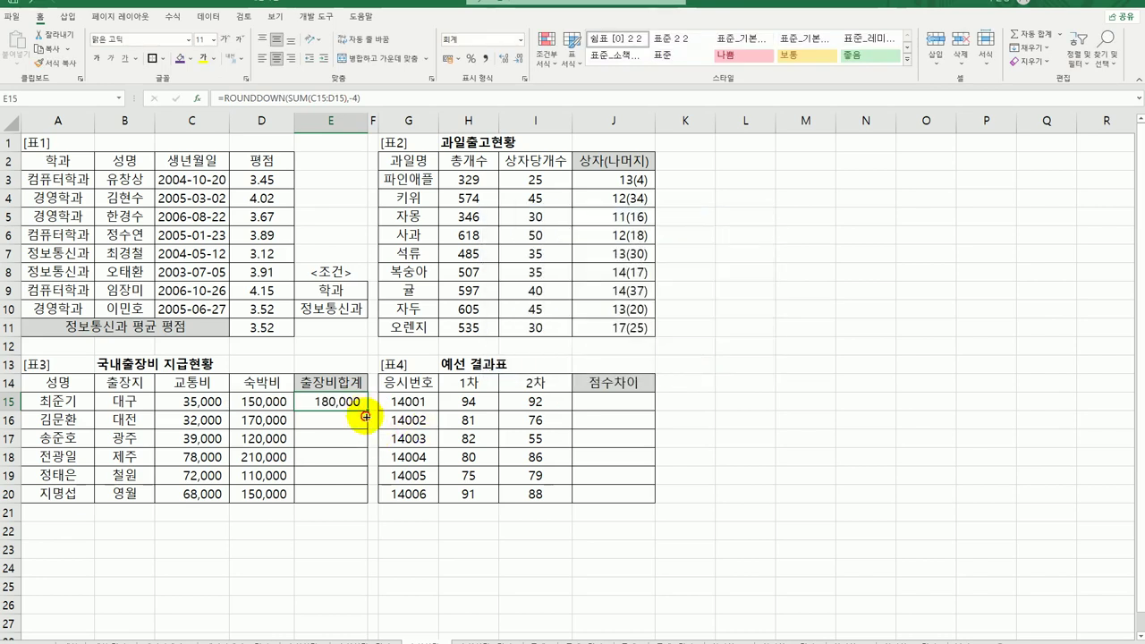
Copy the ROUNDDOWN formula from E15 down to E20 to fill the 출장비합계 column.
{"action": "left_click_drag", "start_coordinate": [368, 410], "coordinate": [354, 507]}
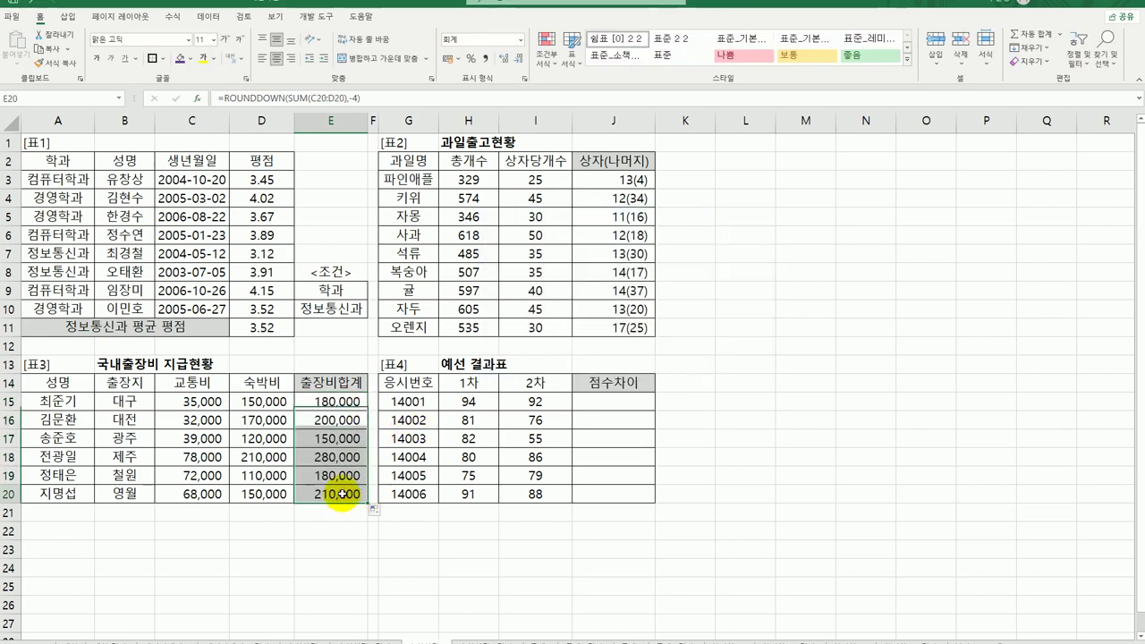
{"action": "left_click", "coordinate": [342, 493]}
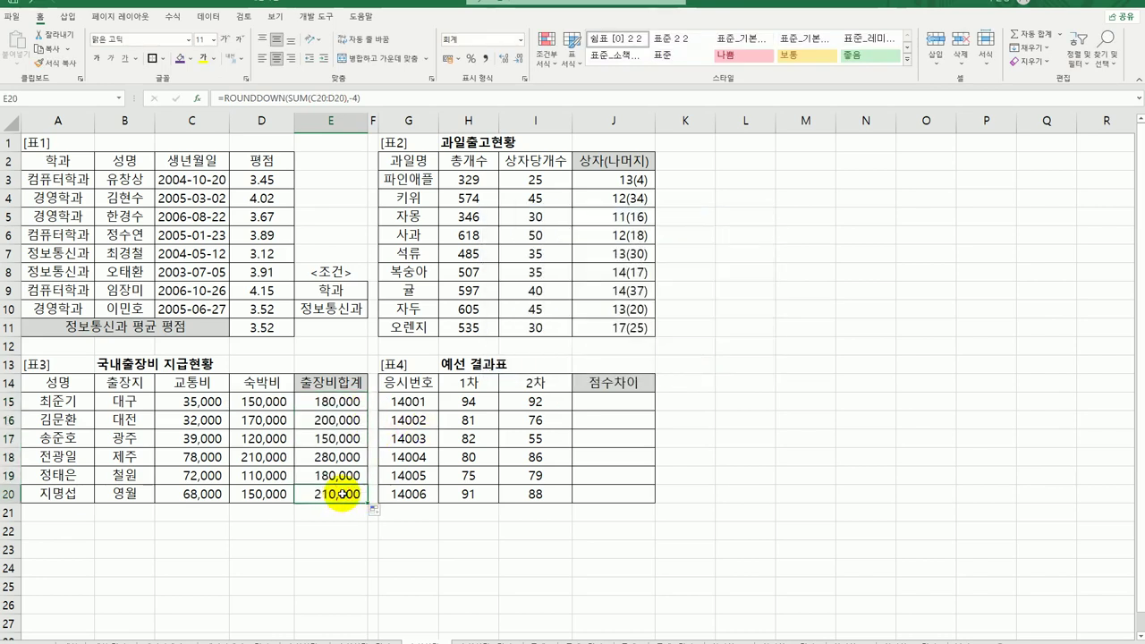
{"action": "left_click", "coordinate": [338, 402]}
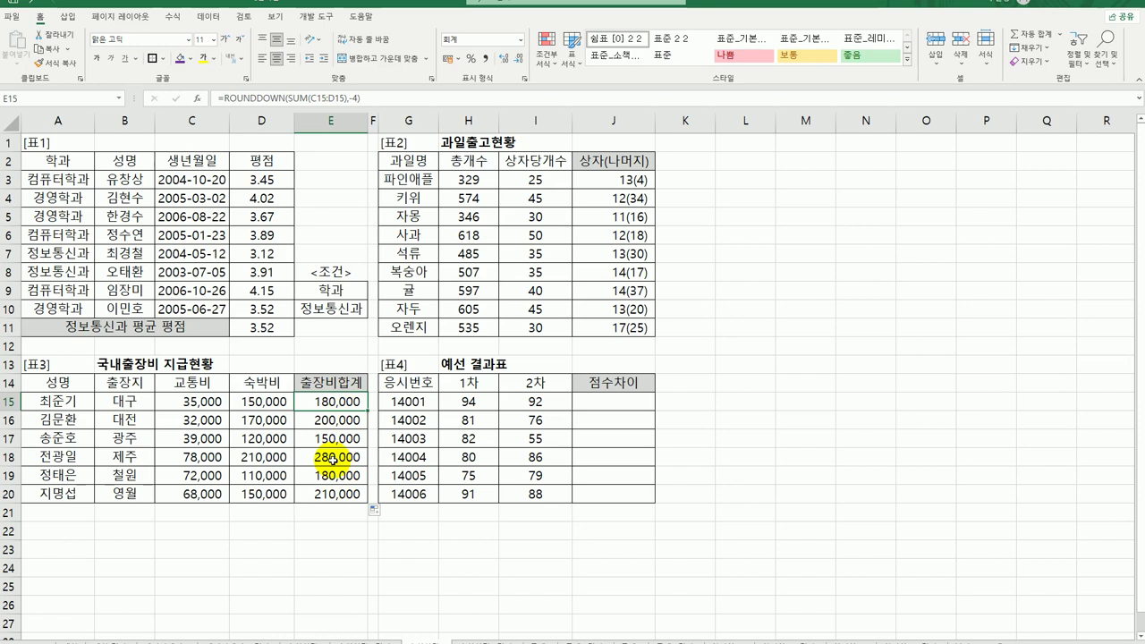
Enter =H15-I15 in J15 of 표4 for the 점수차이 and copy it down to J20.
{"action": "left_click", "coordinate": [626, 399]}
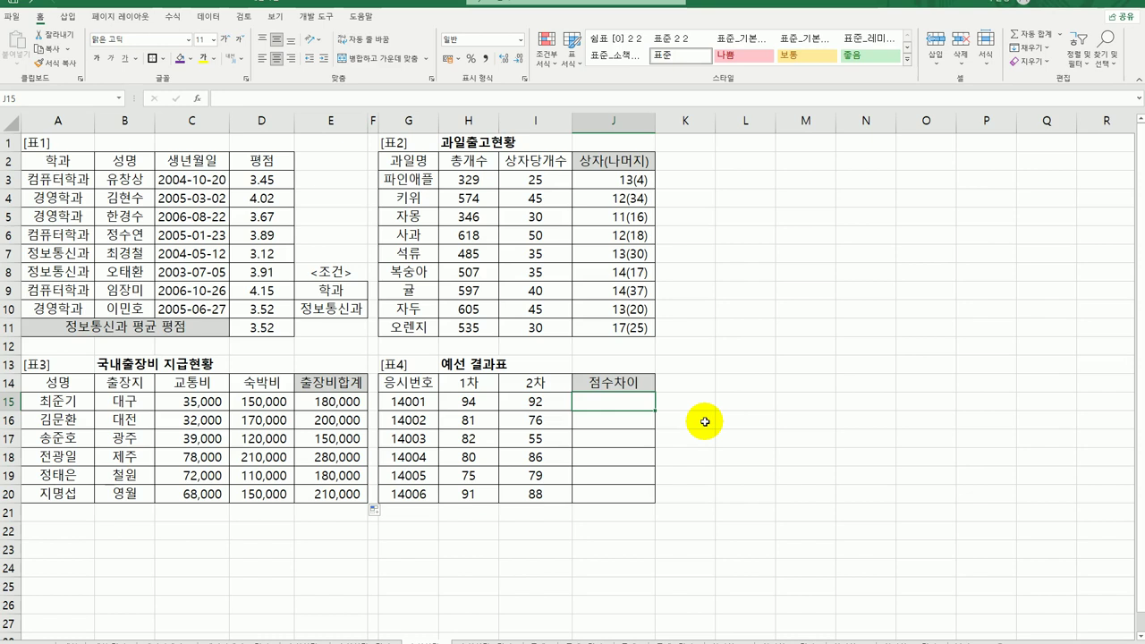
{"action": "type", "text": "="}
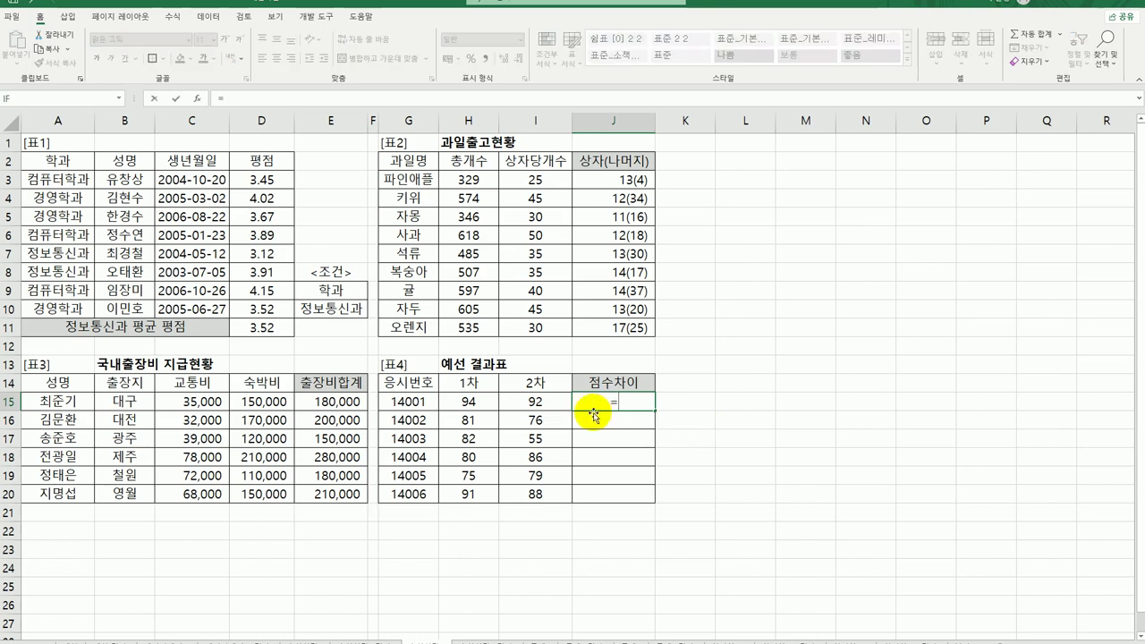
{"action": "left_click", "coordinate": [471, 402]}
{"action": "type", "text": "-"}
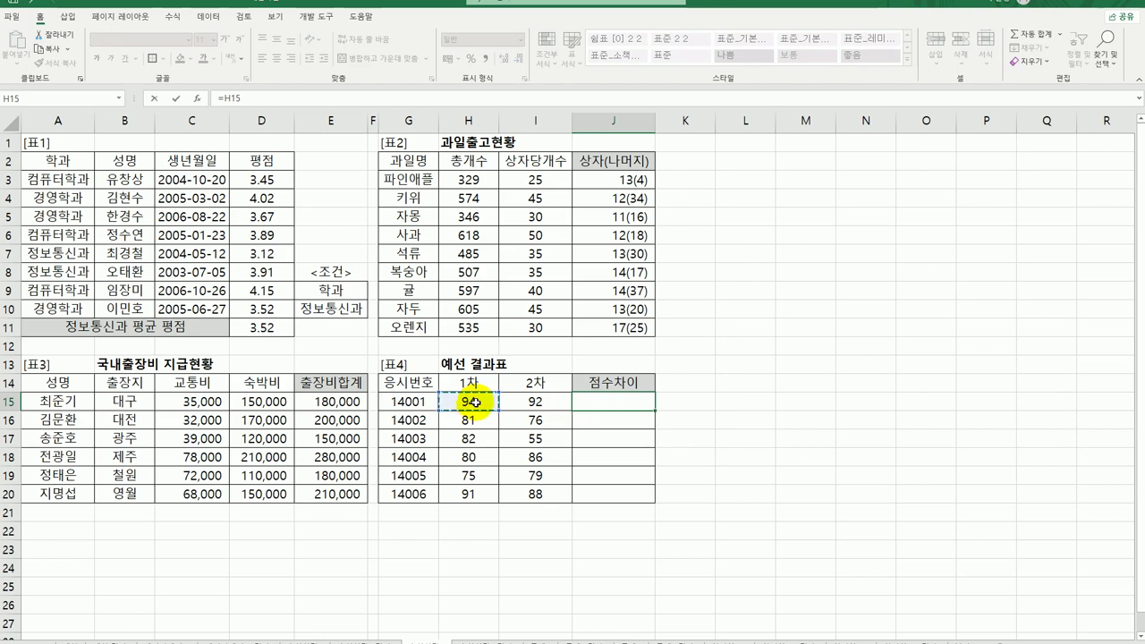
{"action": "left_click", "coordinate": [526, 402]}
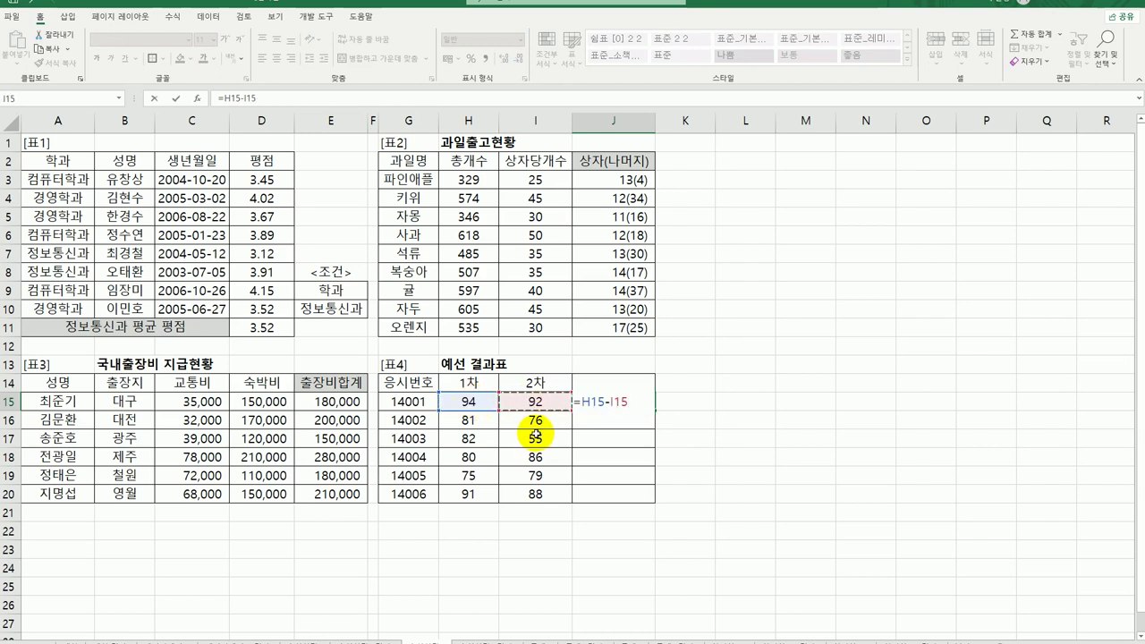
{"action": "key", "text": "Return"}
{"action": "left_click", "coordinate": [623, 401]}
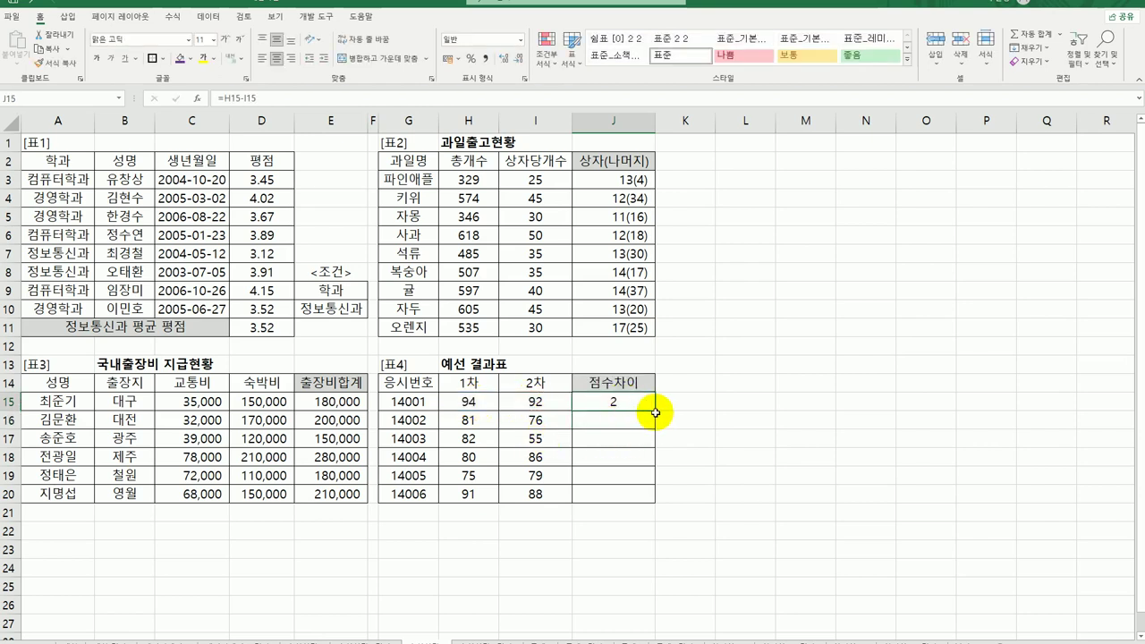
{"action": "left_click_drag", "start_coordinate": [656, 412], "coordinate": [649, 504]}
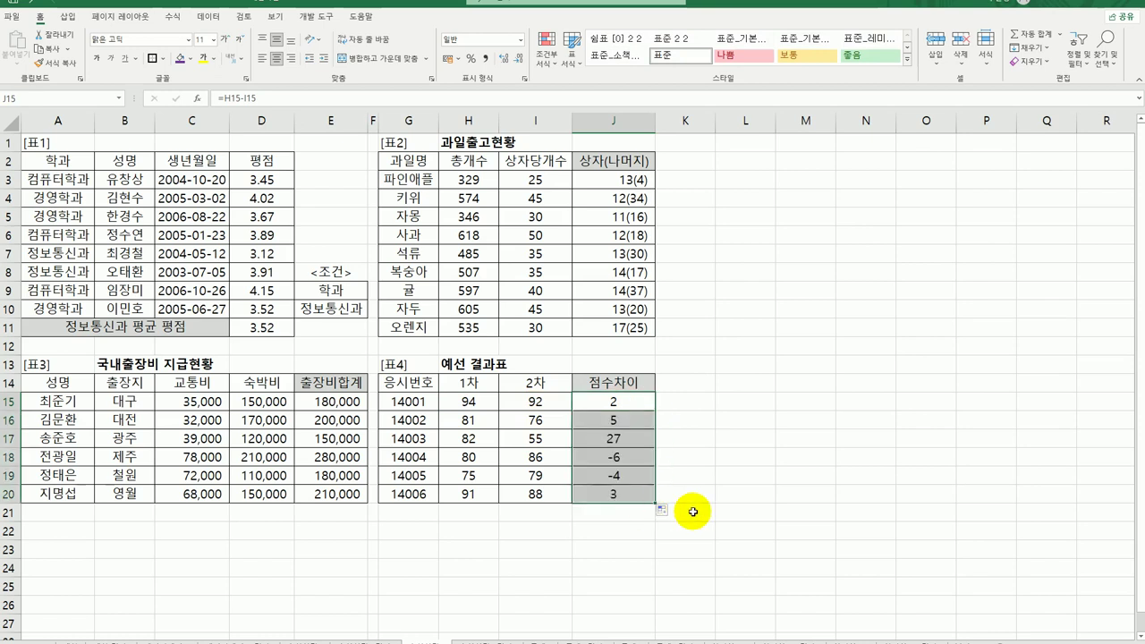
Wrap the J15 formula in the ABS function so it reads =ABS(H15-I15).
{"action": "left_click", "coordinate": [615, 404]}
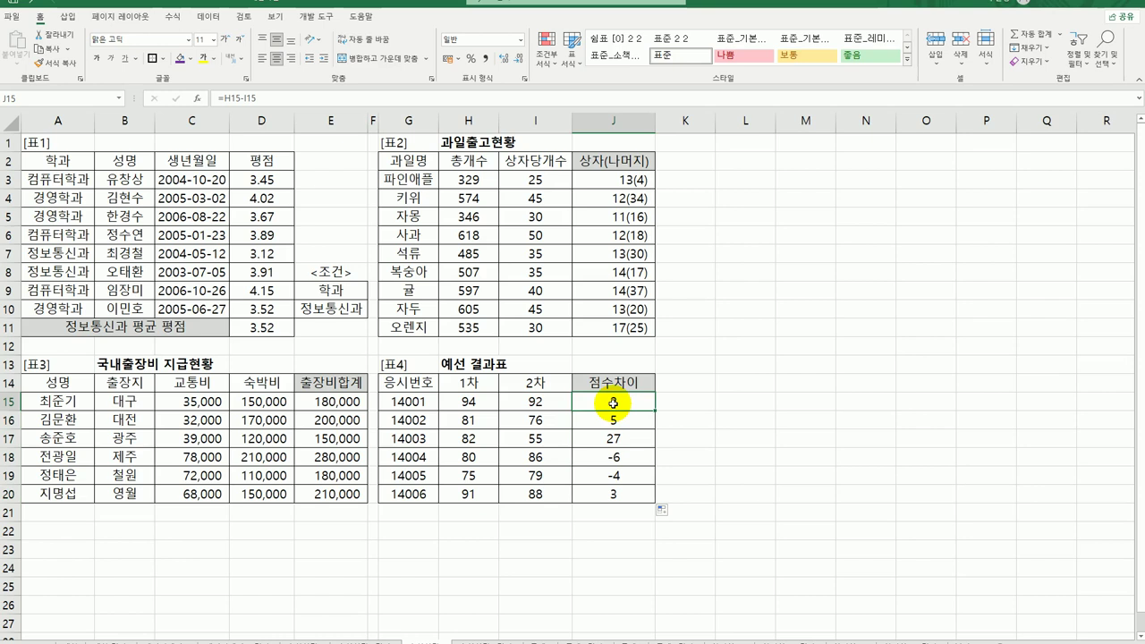
{"action": "double_click", "coordinate": [614, 403]}
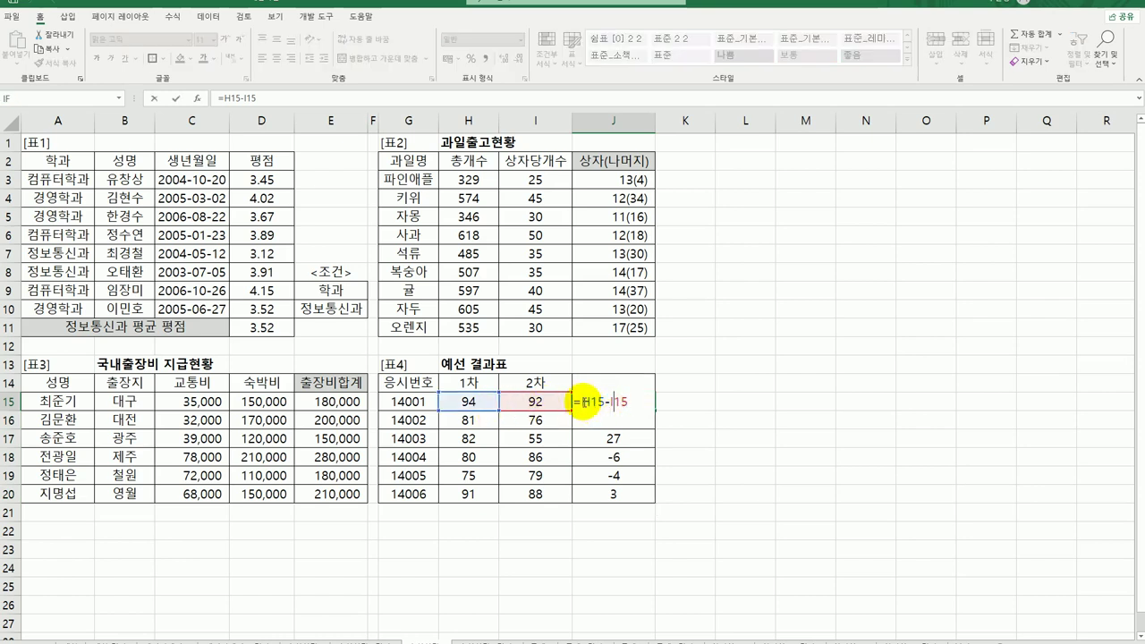
{"action": "type", "text": "ab"}
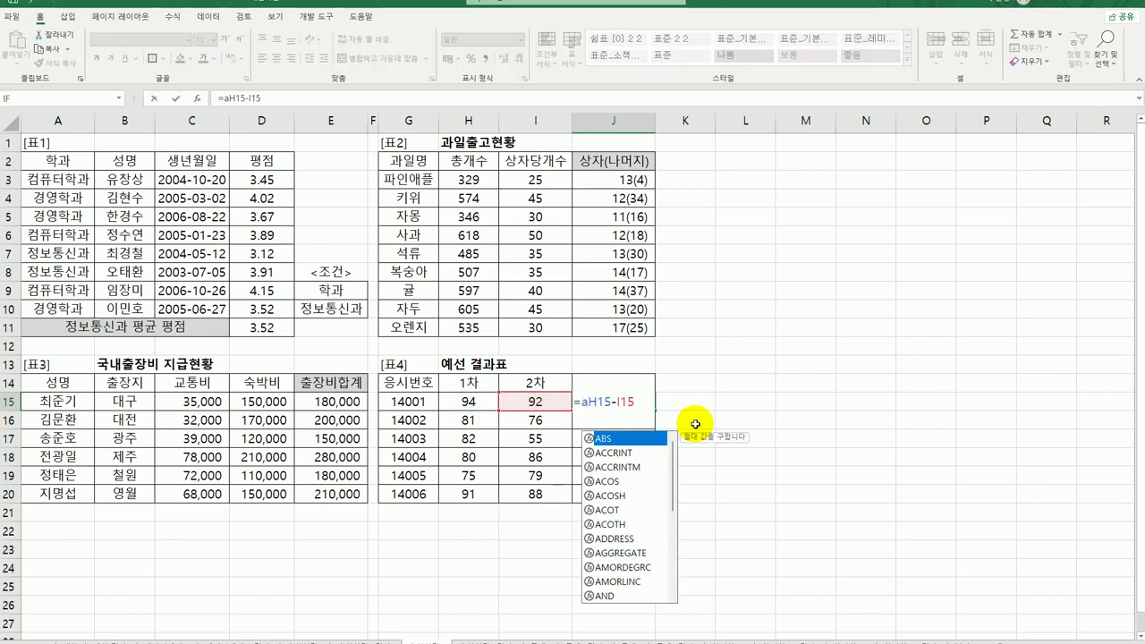
{"action": "type", "text": "s"}
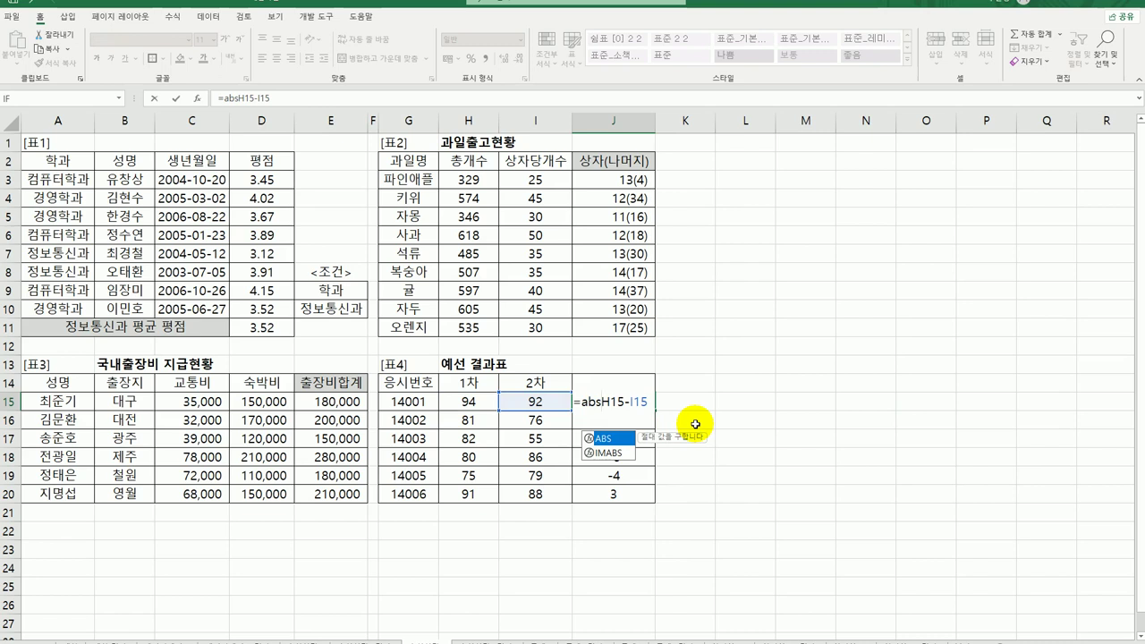
{"action": "double_click", "coordinate": [601, 437]}
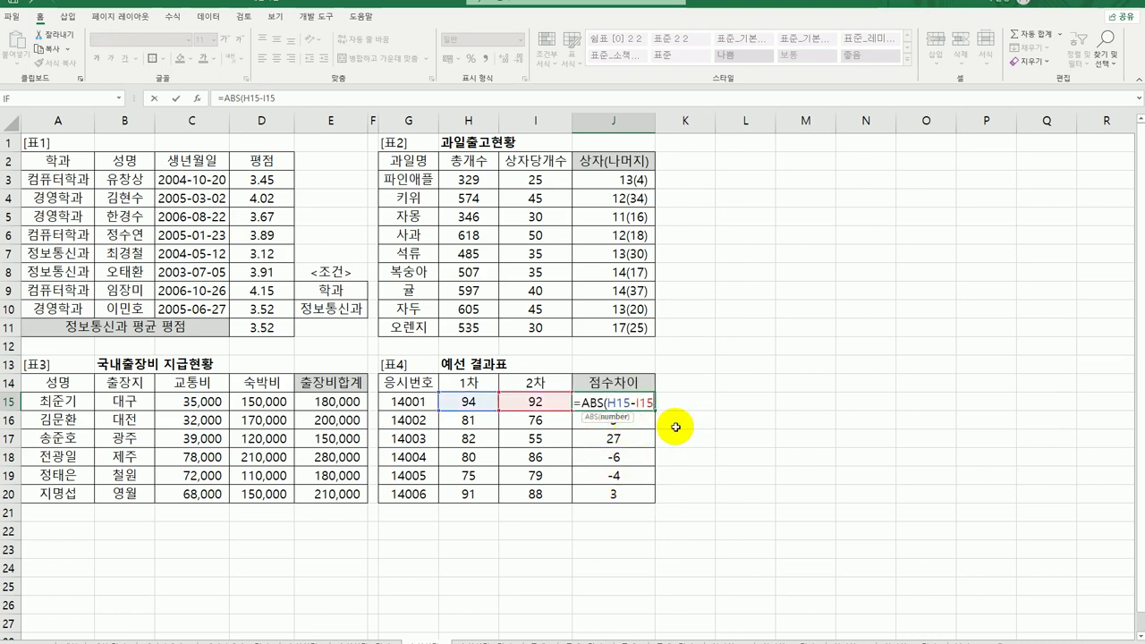
{"action": "type", "text": ")"}
{"action": "key", "text": "Return"}
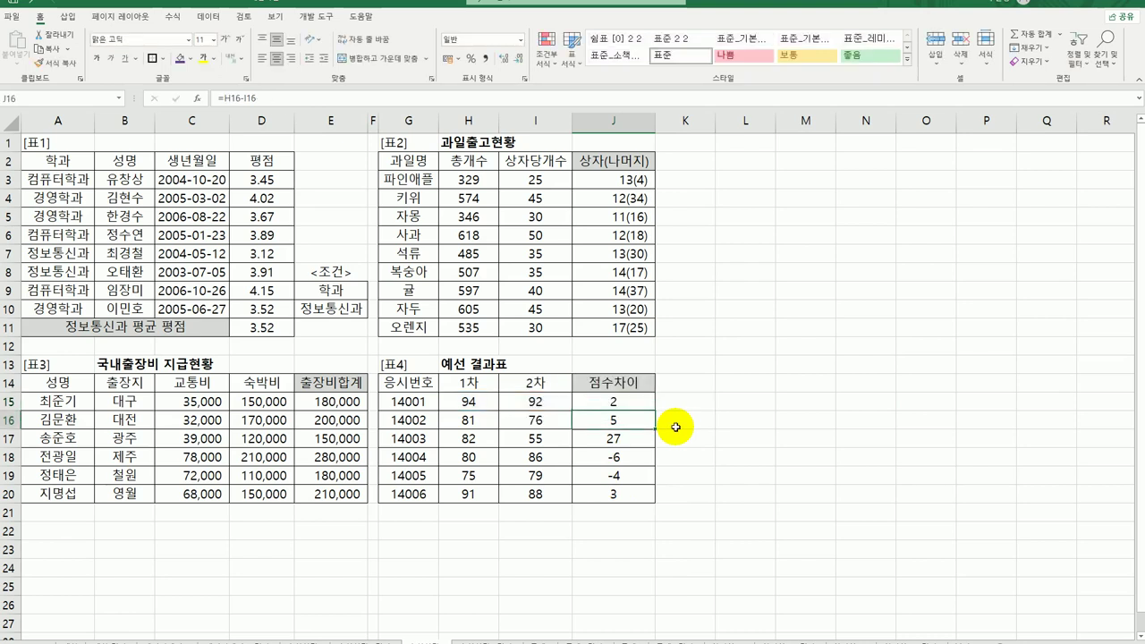
Copy the ABS formula from J15 down to J20 to fill the 점수차이 column.
{"action": "left_click", "coordinate": [642, 402]}
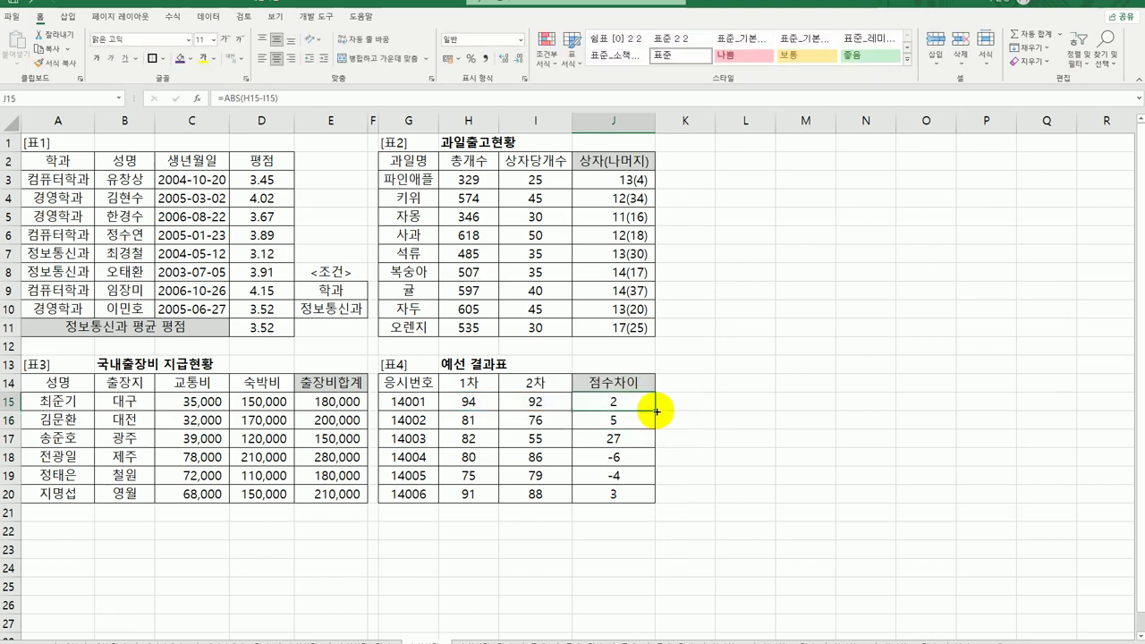
{"action": "left_click_drag", "start_coordinate": [655, 408], "coordinate": [656, 499]}
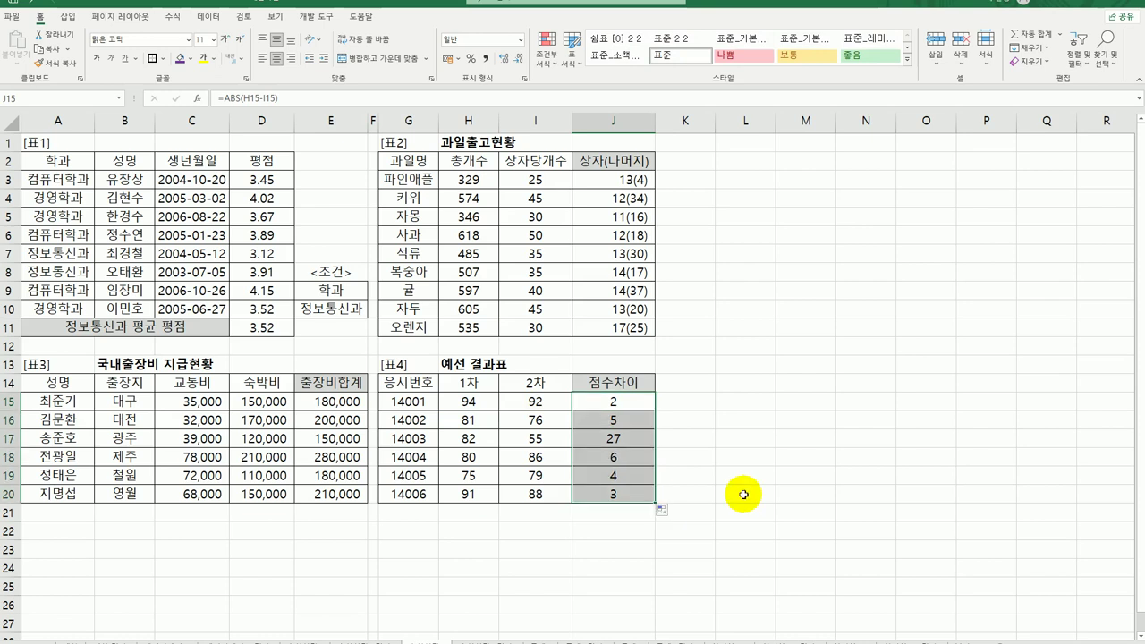
{"action": "left_click", "coordinate": [743, 494]}
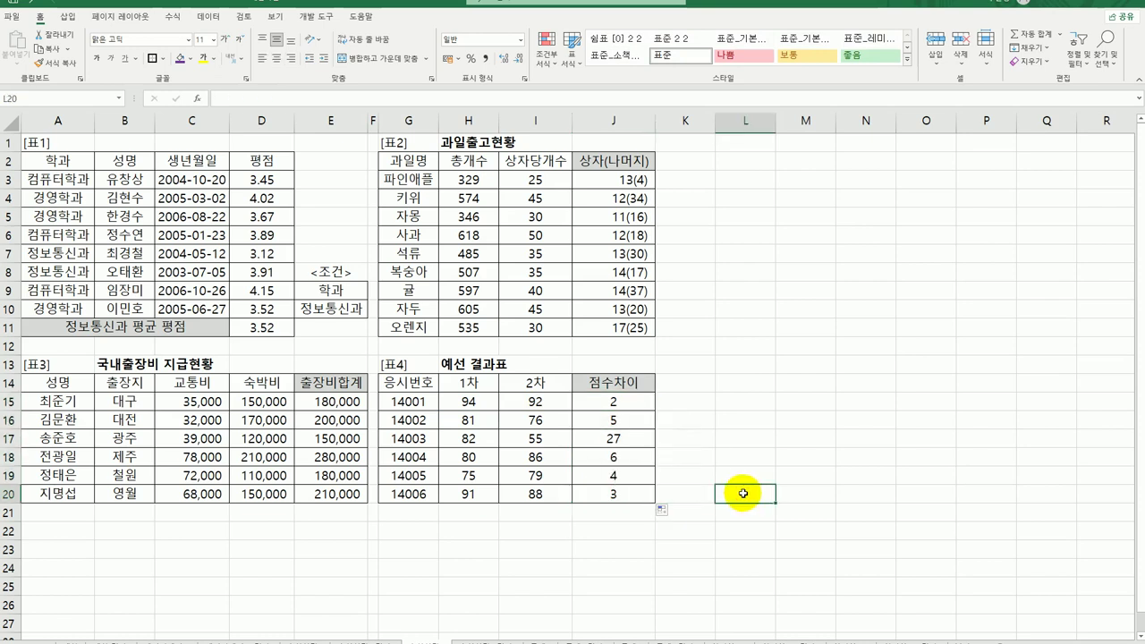
{"action": "left_click", "coordinate": [637, 409]}
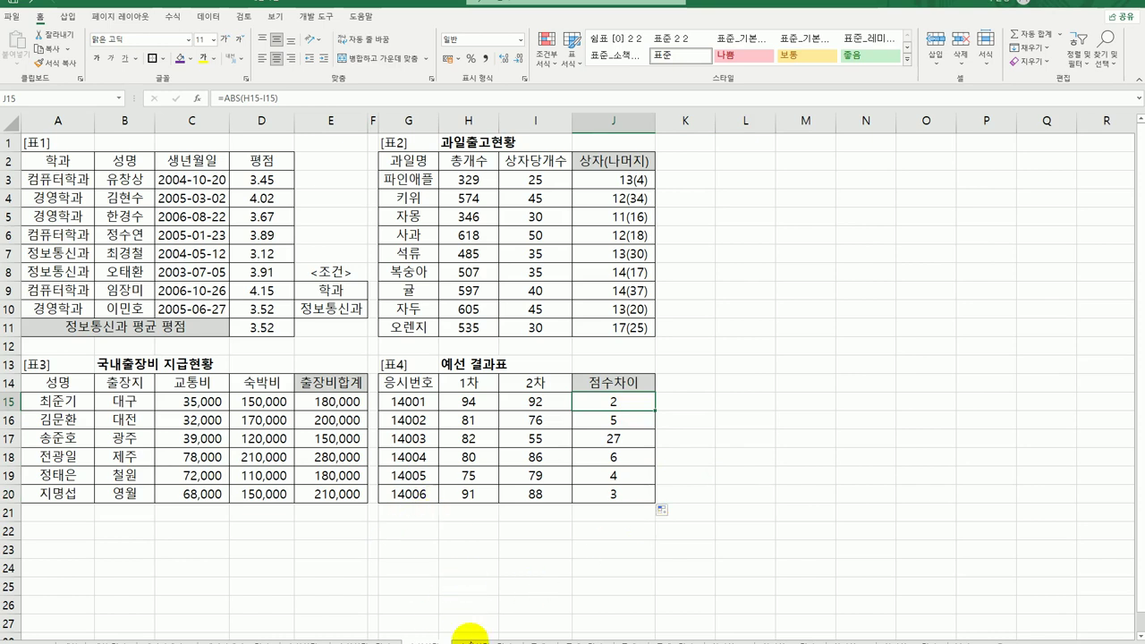
Compare the completed tables on the practice sheet with those on the adjacent sheet.
{"action": "left_click", "coordinate": [469, 635]}
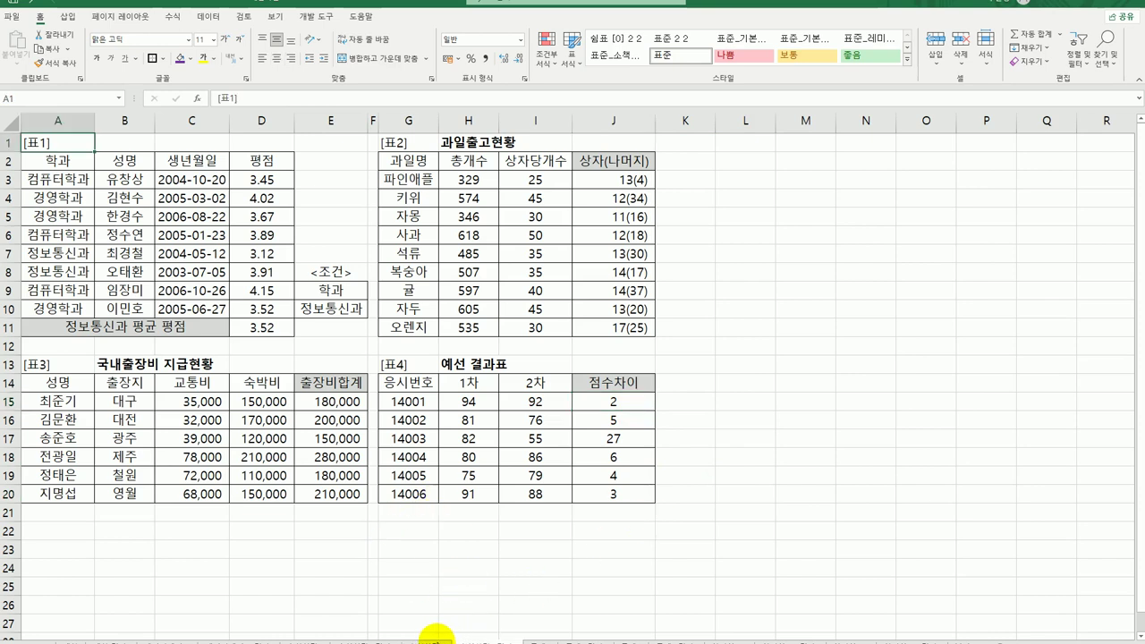
{"action": "left_click", "coordinate": [431, 635]}
{"action": "left_click", "coordinate": [488, 635]}
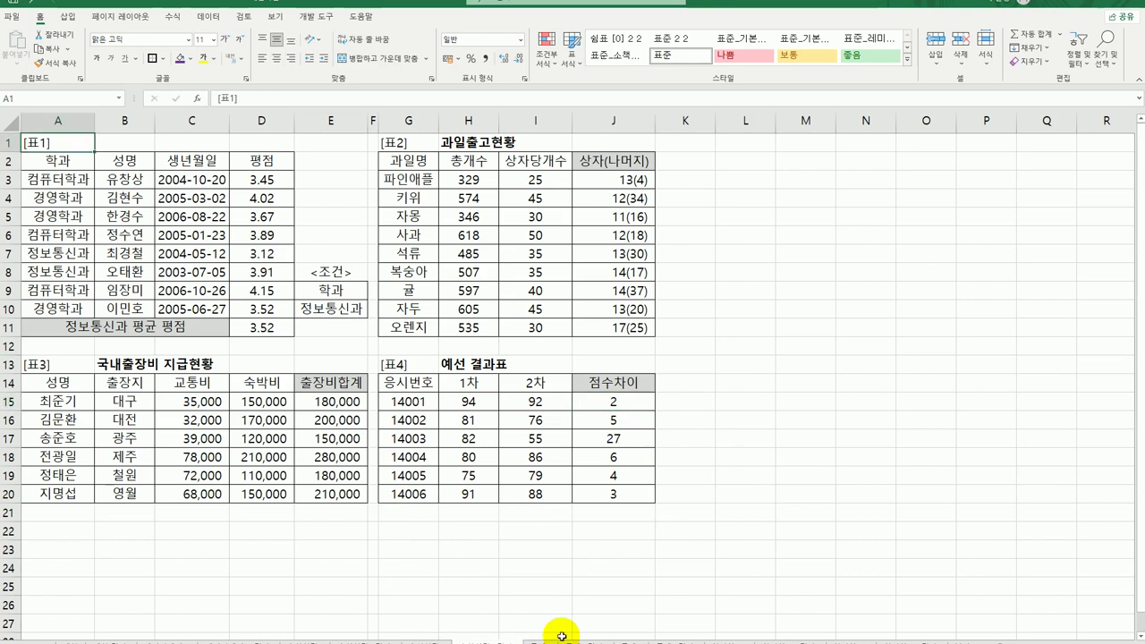
{"action": "left_click", "coordinate": [704, 583]}
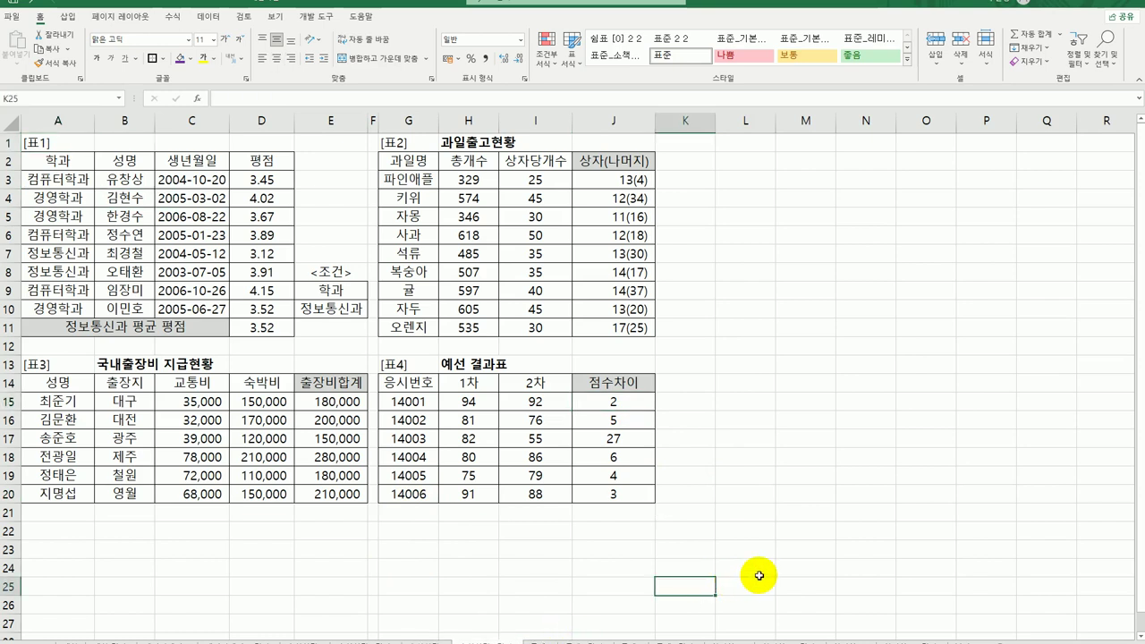